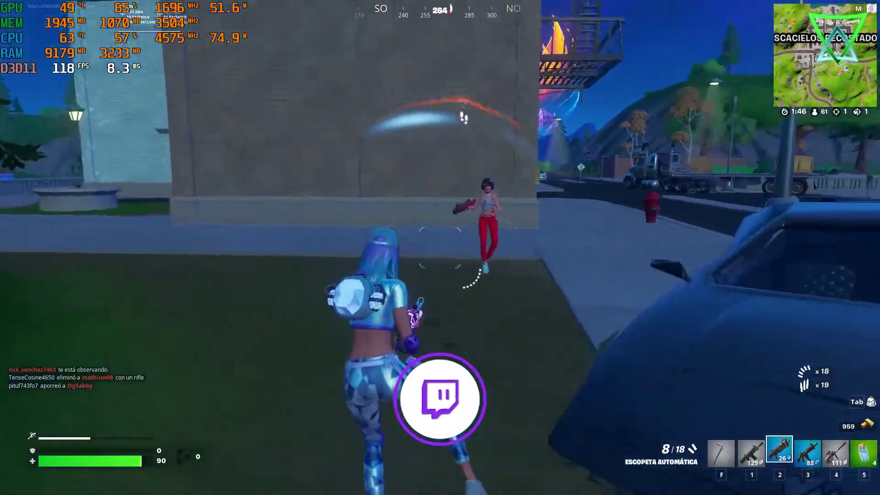
pyautogui.click(440, 248)
pyautogui.click(440, 247)
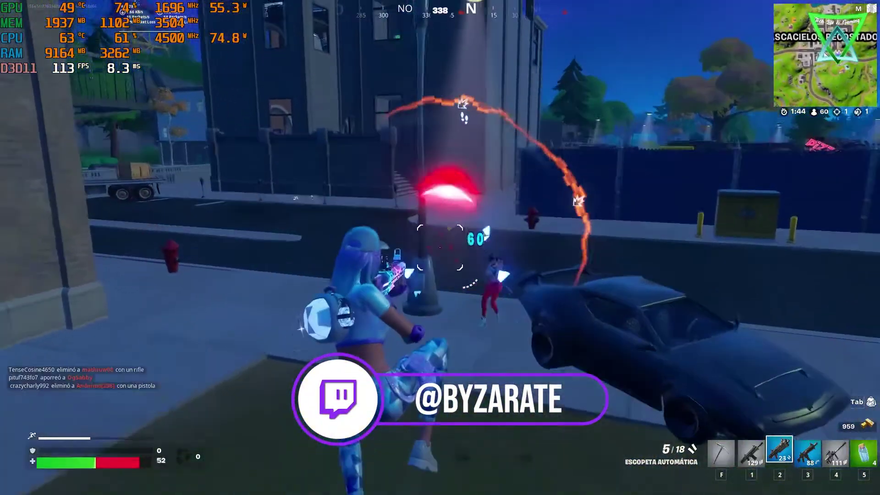
pyautogui.click(439, 247)
pyautogui.click(440, 247)
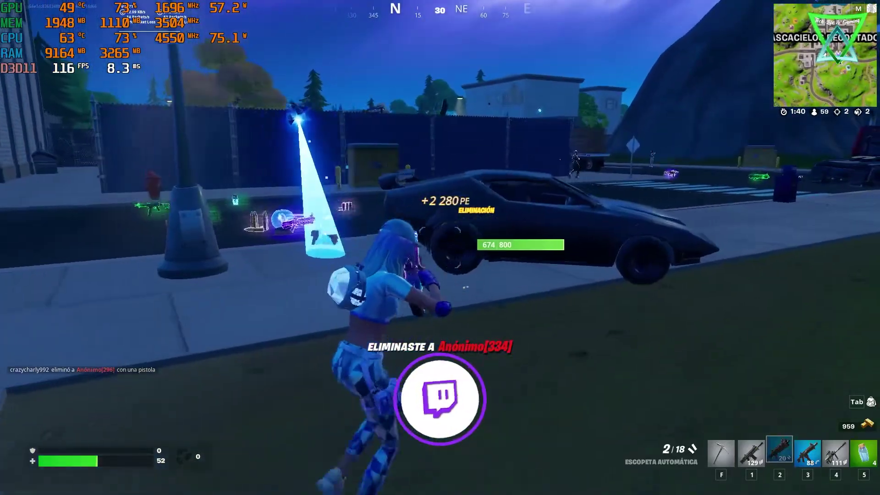
pyautogui.press('5')
pyautogui.click(440, 247)
pyautogui.press('2')
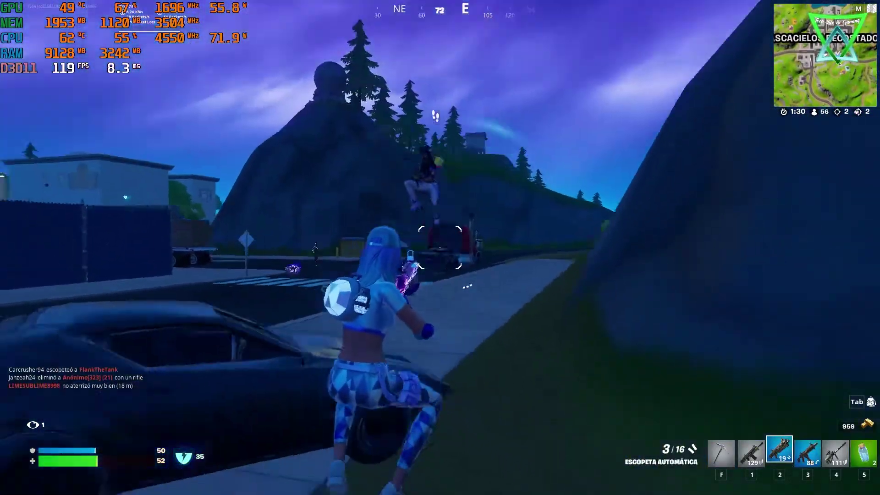
pyautogui.click(440, 247)
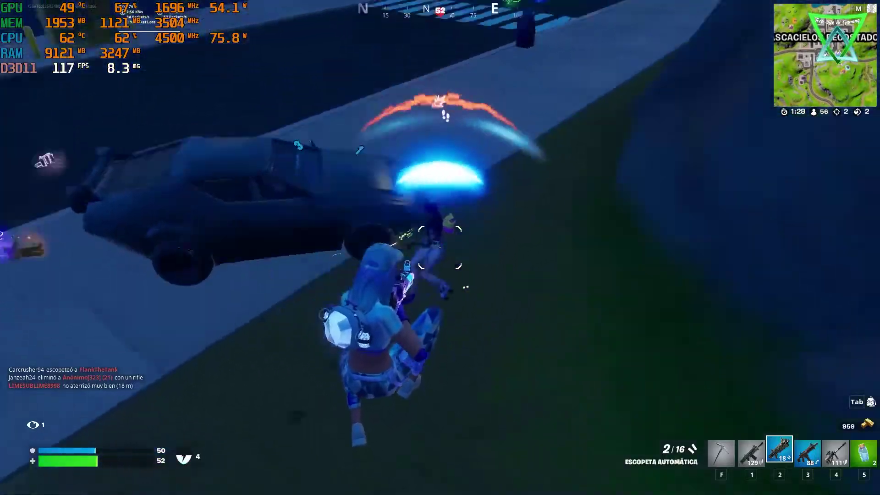
pyautogui.press('r')
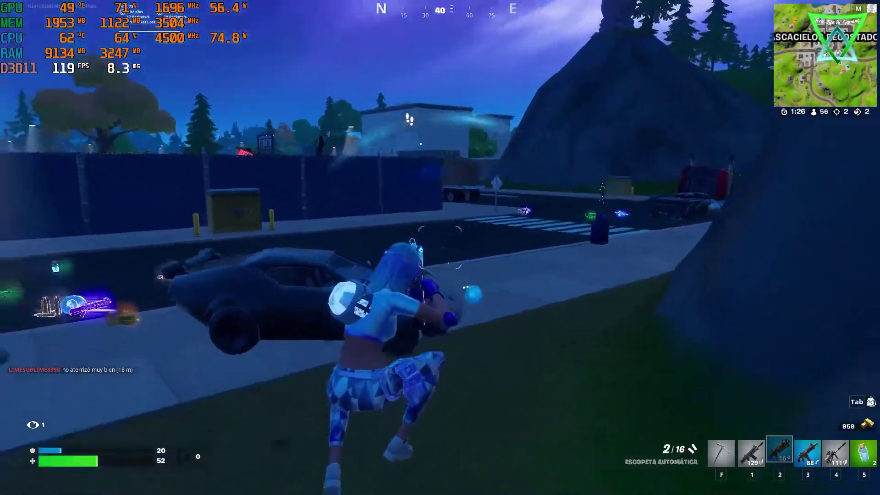
pyautogui.click(440, 248)
pyautogui.click(439, 248)
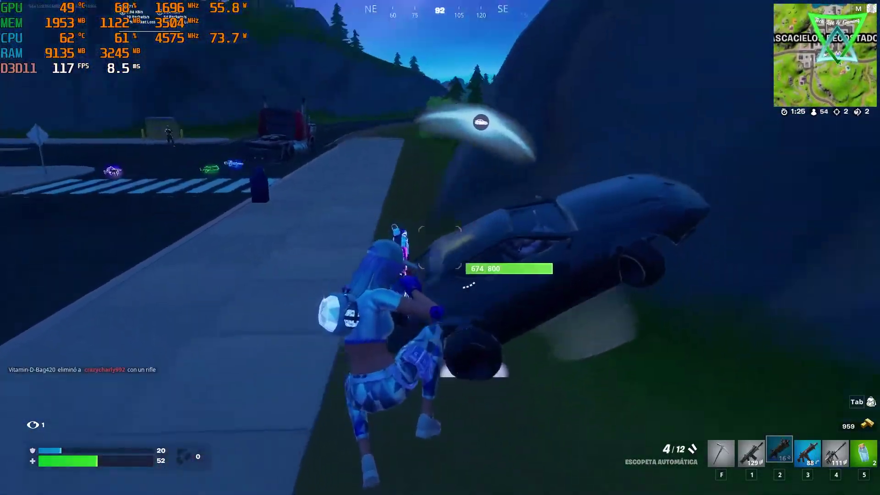
pyautogui.press('w')
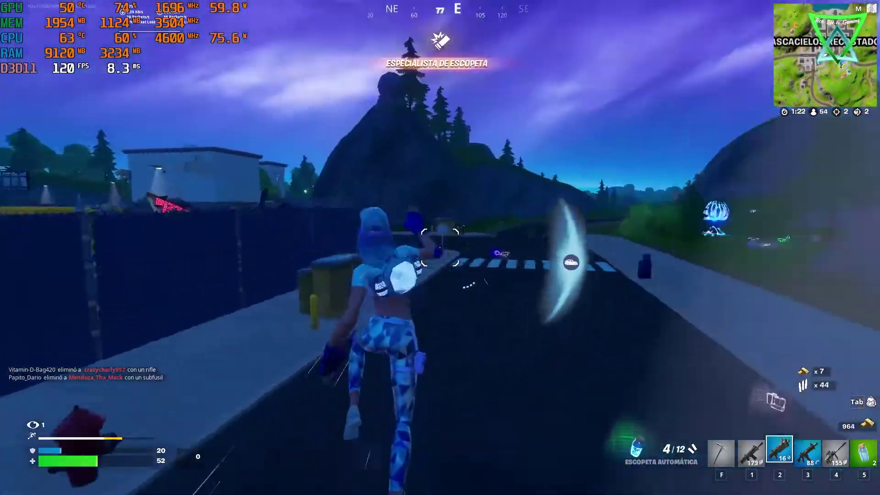
pyautogui.press('5')
pyautogui.click(440, 248)
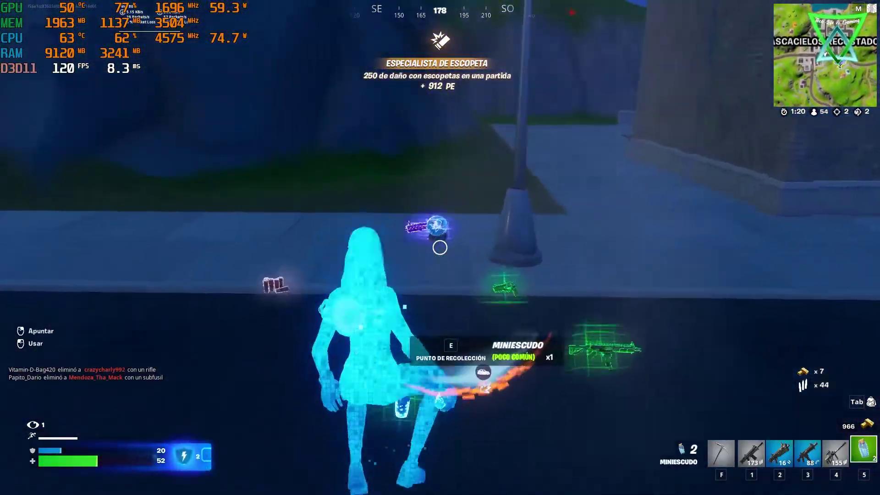
pyautogui.press('w')
pyautogui.press('e')
pyautogui.press('3')
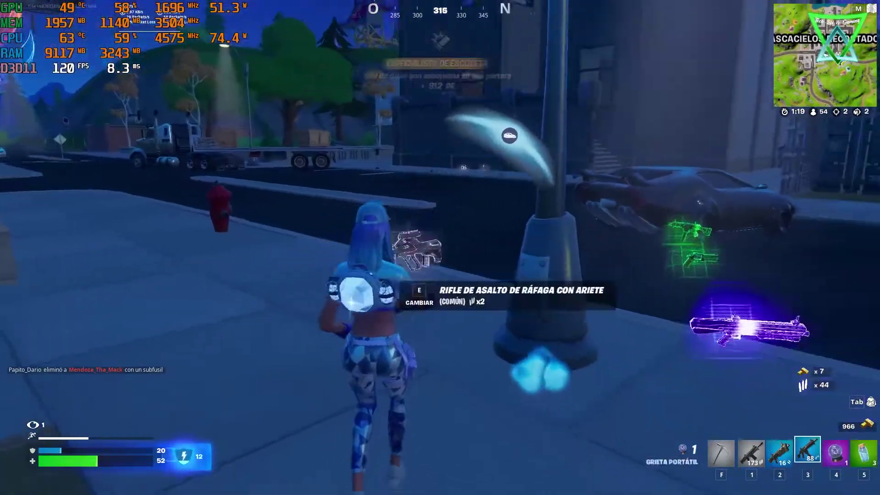
pyautogui.press('w')
pyautogui.press('e')
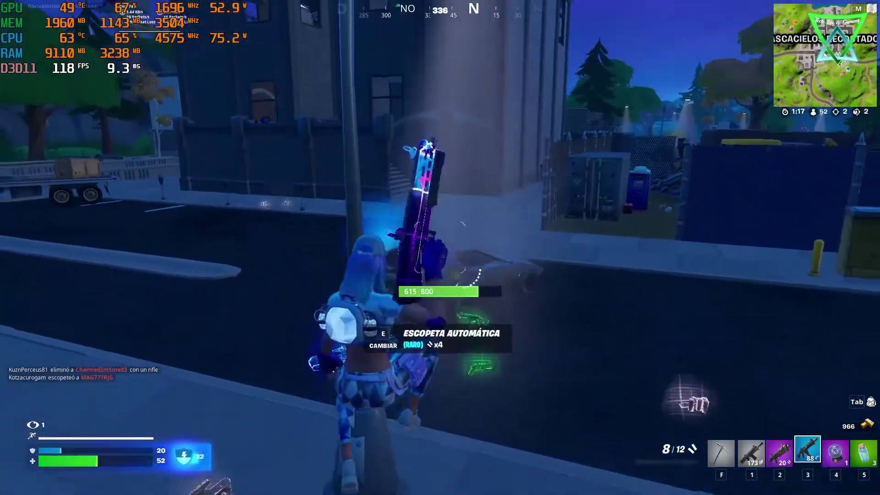
pyautogui.press('4')
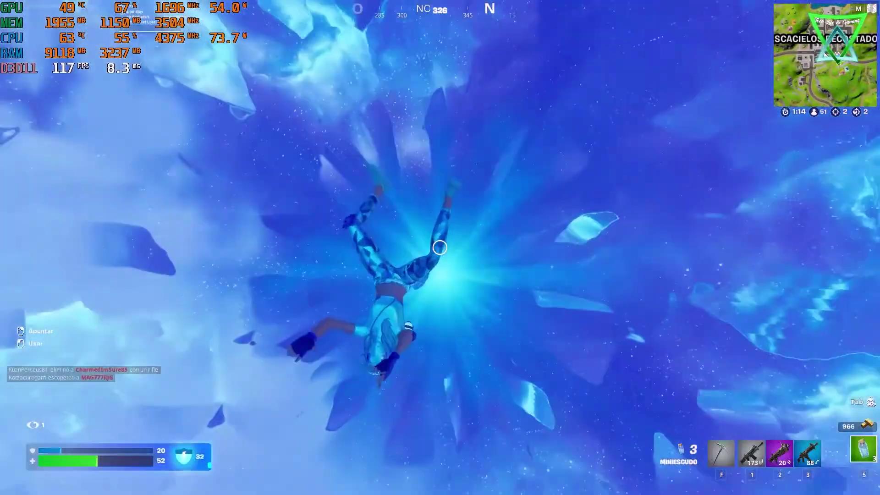
pyautogui.press('space')
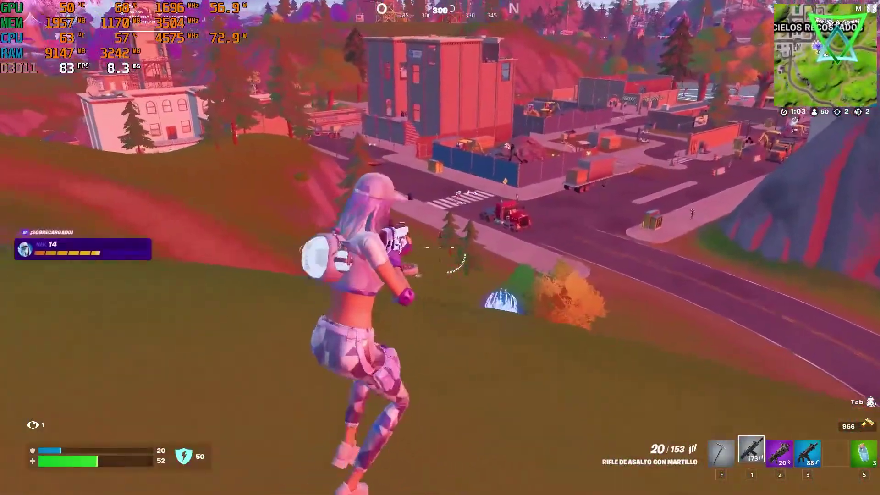
pyautogui.rightClick(440, 247)
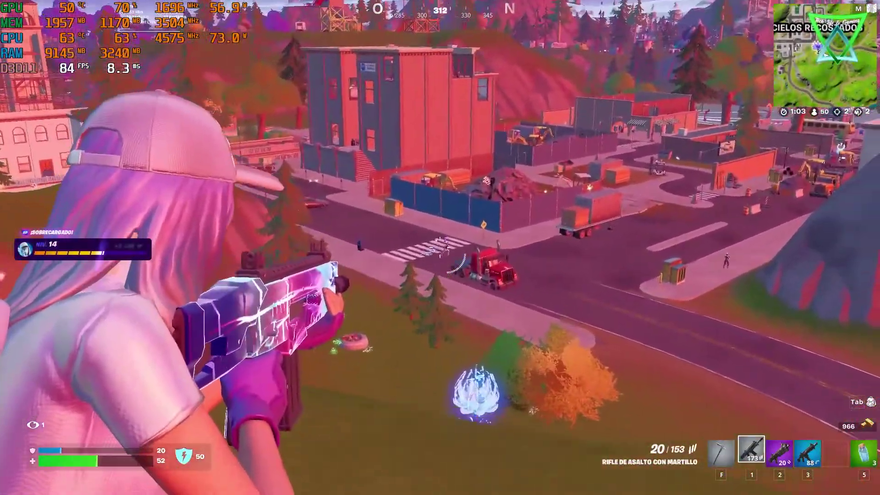
pyautogui.click(439, 247)
pyautogui.click(439, 248)
pyautogui.click(440, 247)
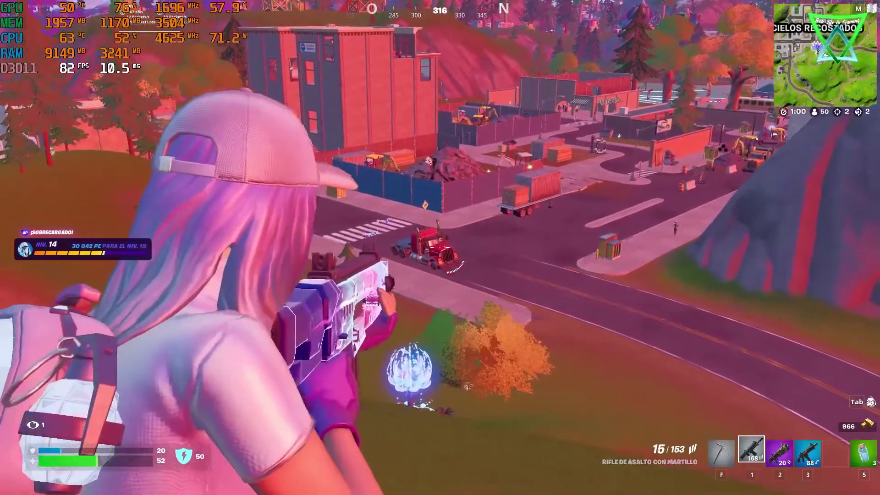
pyautogui.click(440, 248)
pyautogui.click(439, 247)
pyautogui.click(440, 248)
pyautogui.click(439, 247)
pyautogui.click(439, 248)
pyautogui.click(440, 247)
pyautogui.press('w')
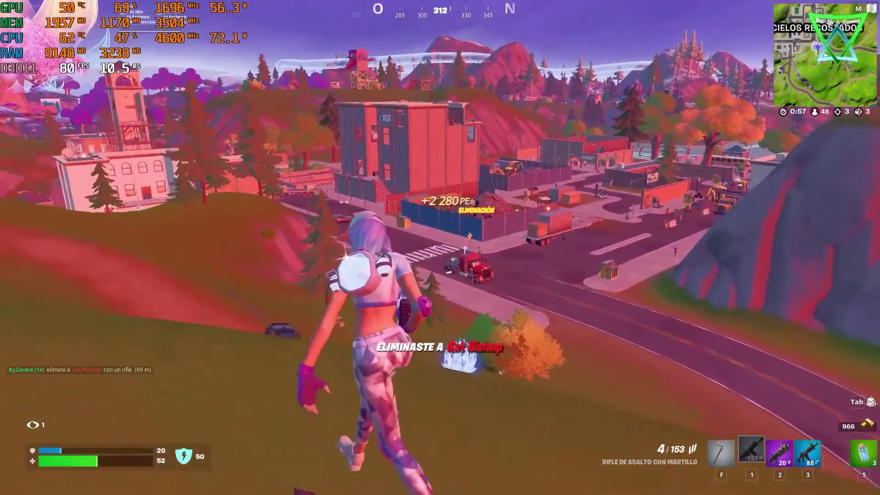
pyautogui.press('r')
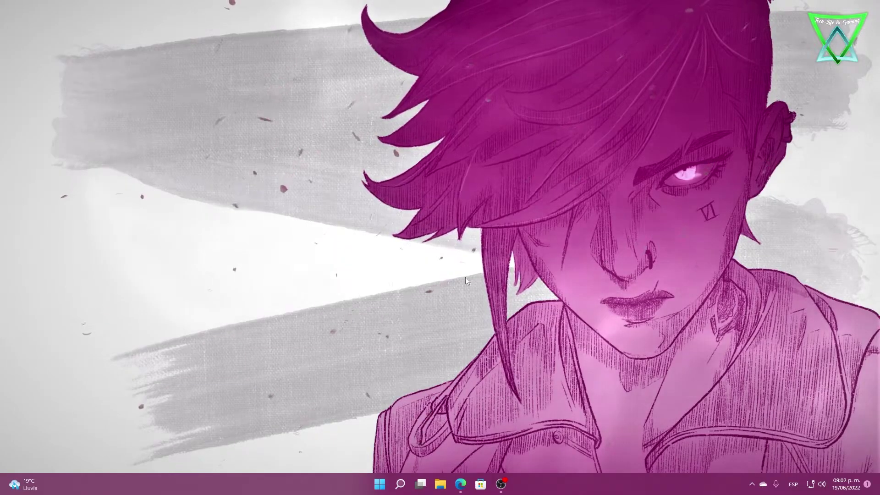
# Step: Switch to Edge, download MSIAfterburnerSetup.zip from the MSI Afterburner page and open the downloaded archive
pyautogui.click(461, 482)
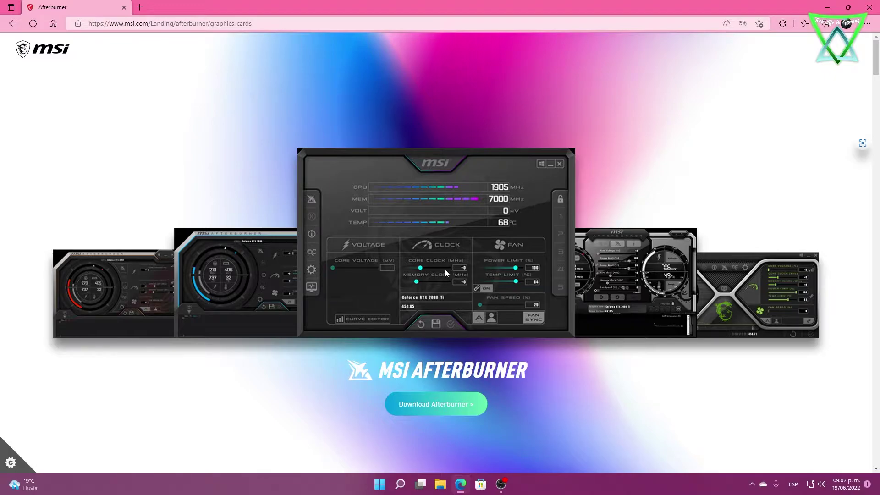
pyautogui.click(436, 415)
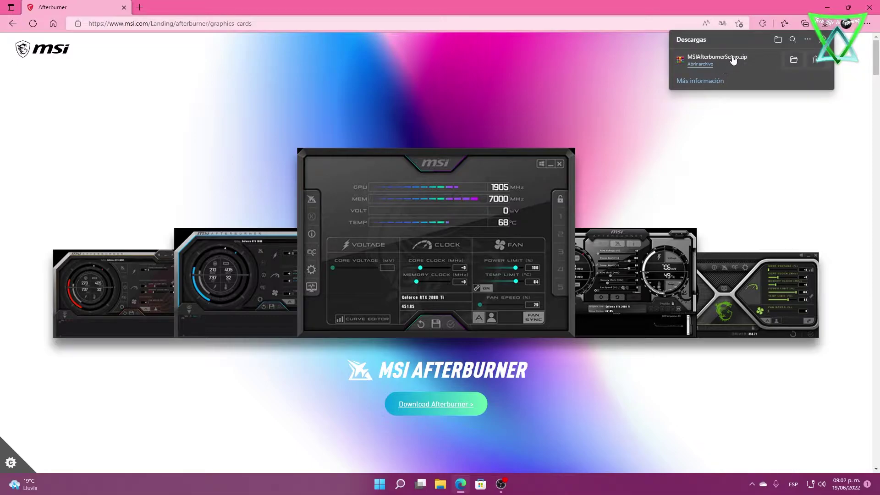
pyautogui.click(732, 59)
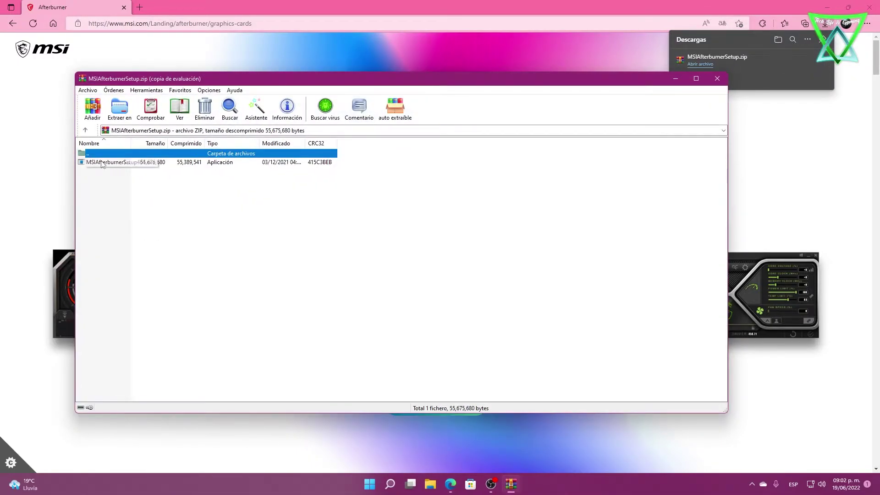
# Step: Launch the MSI Afterburner installer from the archive, then close the archive window and minimize the browser
pyautogui.doubleClick(101, 163)
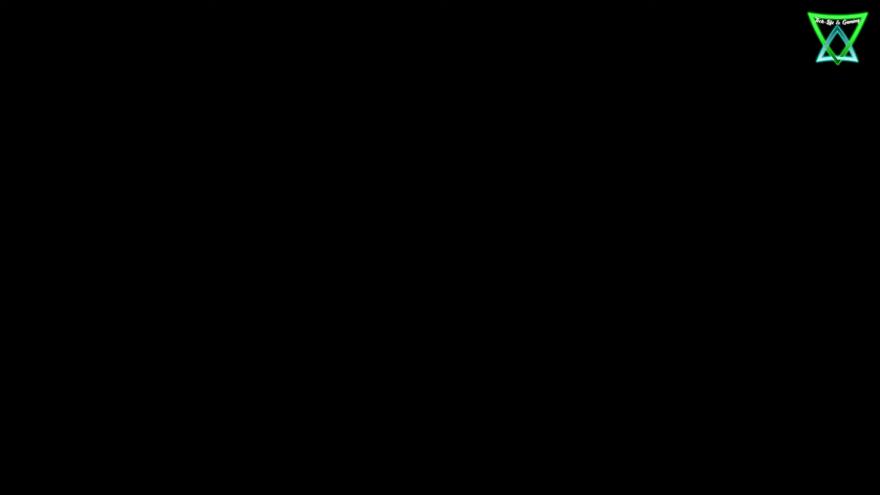
pyautogui.click(398, 319)
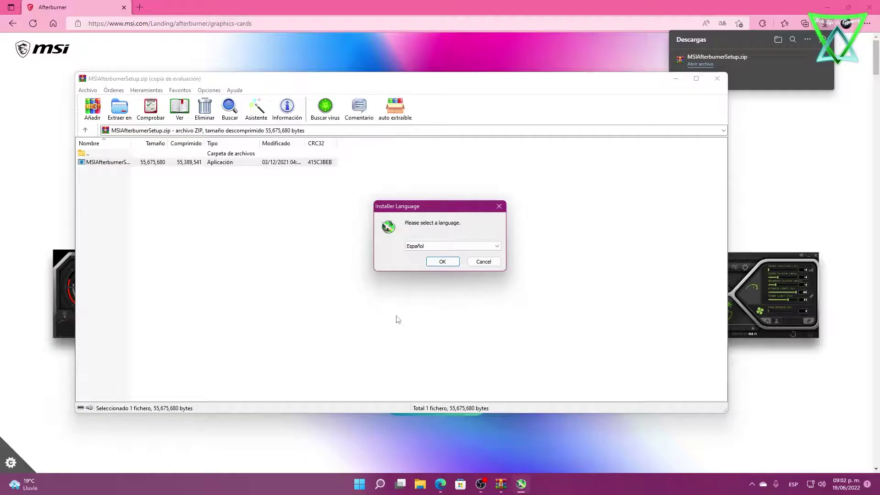
pyautogui.click(717, 79)
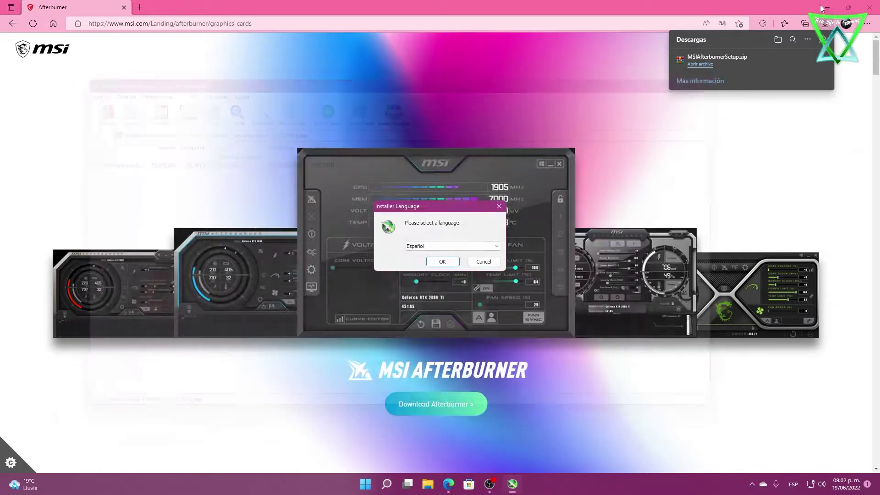
pyautogui.click(440, 483)
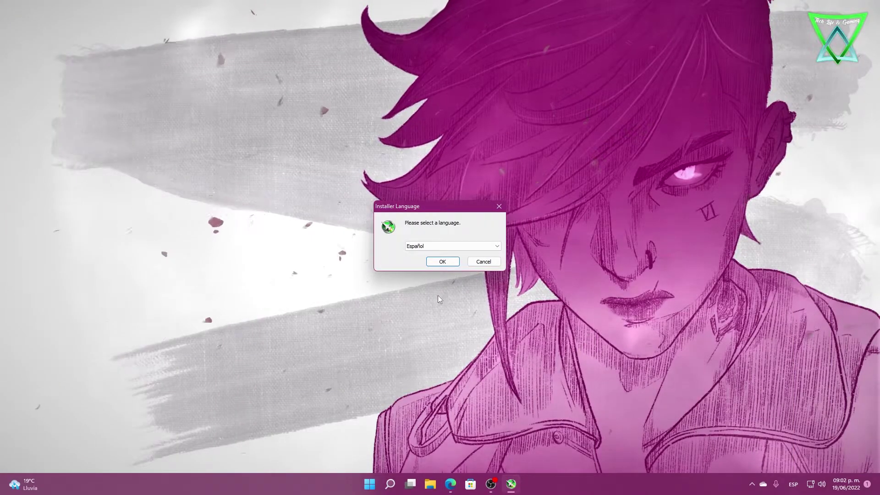
# Step: Start the MSI Afterburner setup in Español and accept its licence terms
pyautogui.click(443, 264)
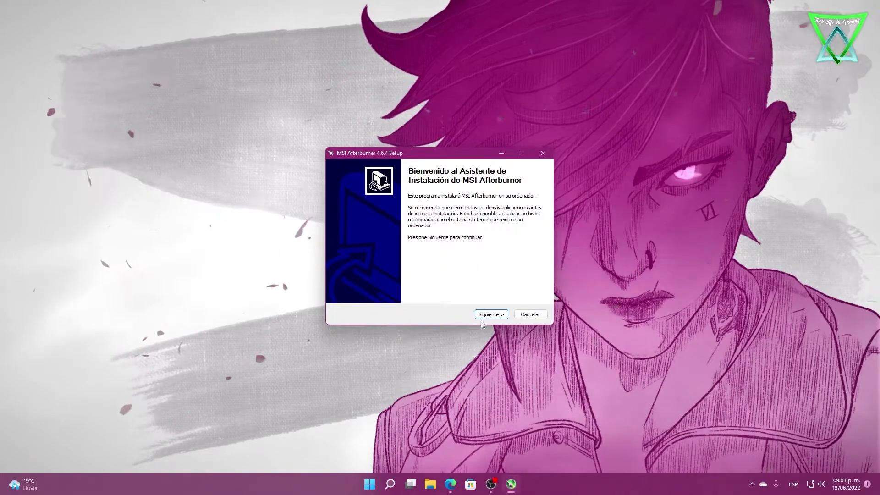
pyautogui.click(496, 315)
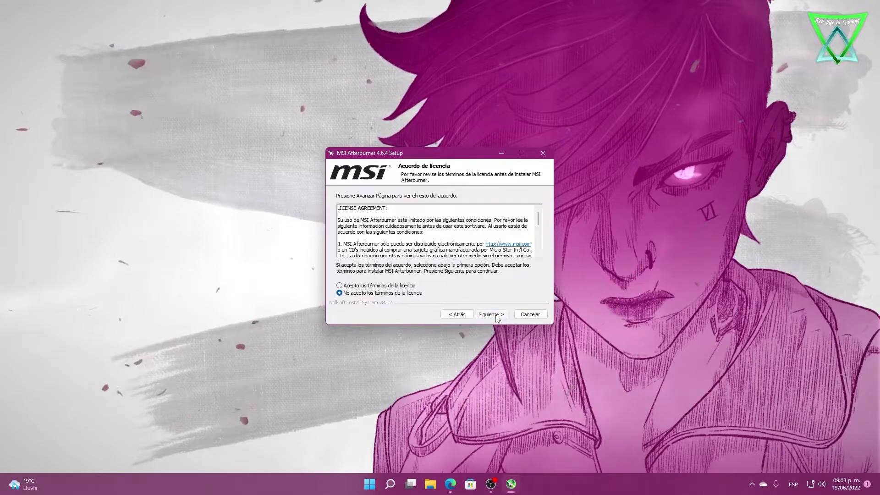
pyautogui.click(396, 287)
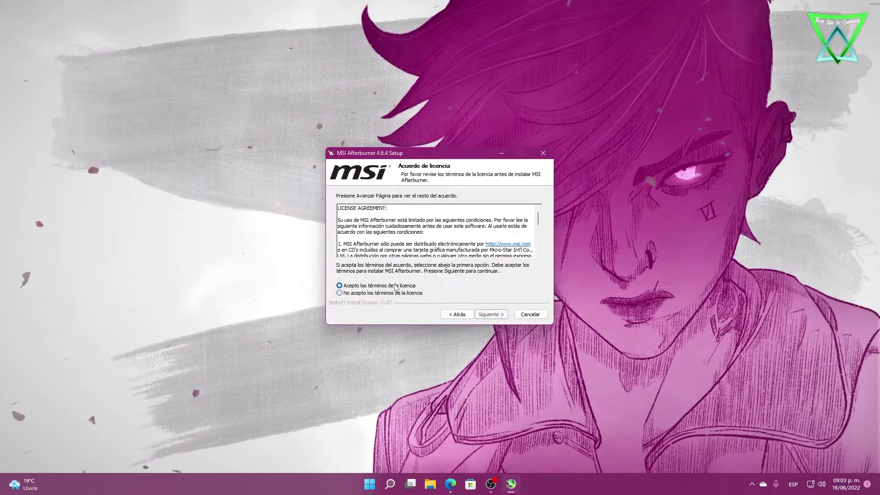
pyautogui.click(492, 315)
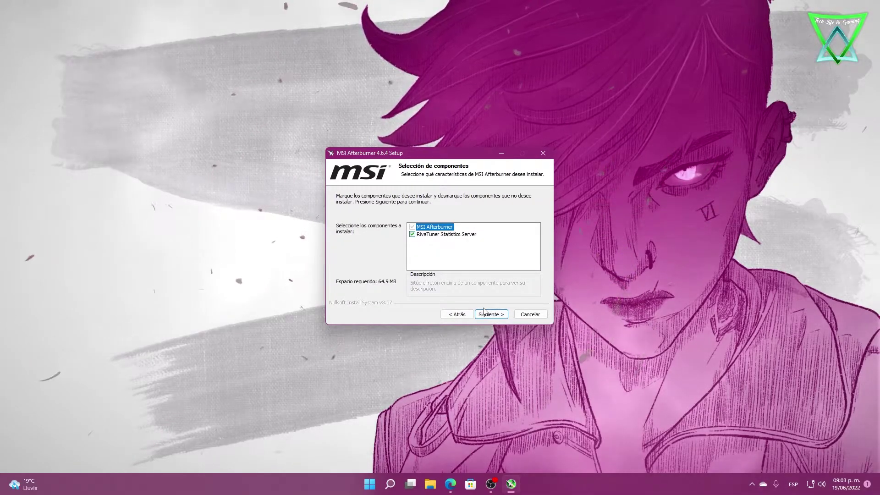
# Step: Install MSI Afterburner together with RivaTuner Statistics Server, using the default destination directory and the MSI Afterburner Start menu folder
pyautogui.moveTo(433, 229)
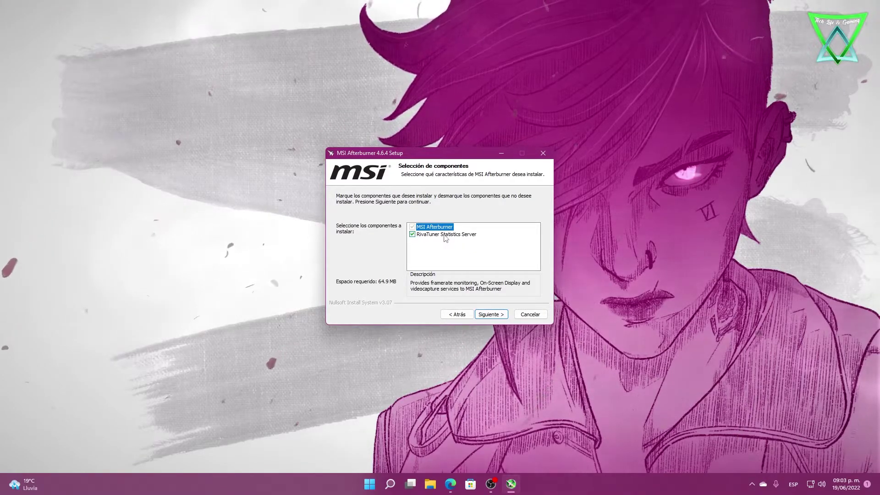
pyautogui.click(497, 315)
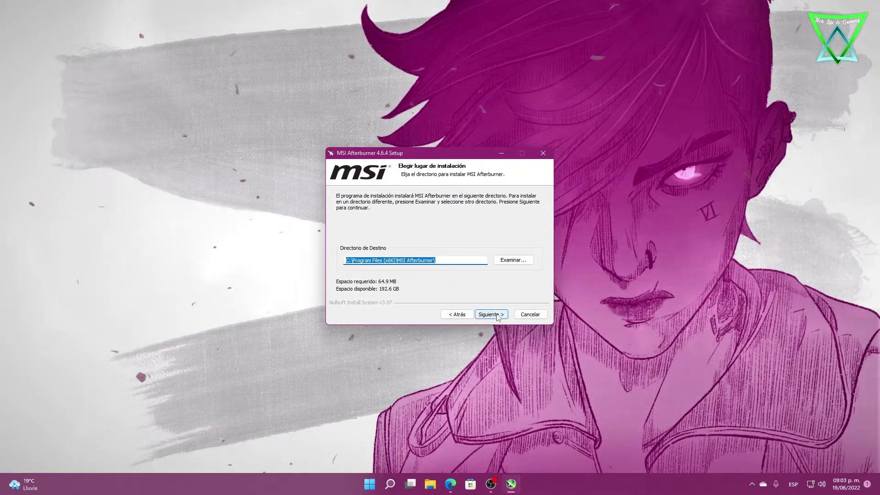
pyautogui.click(498, 315)
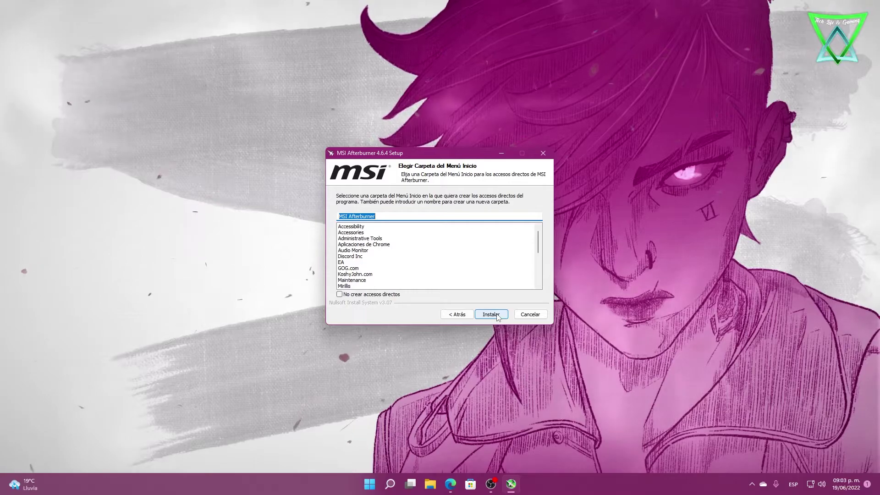
pyautogui.click(498, 316)
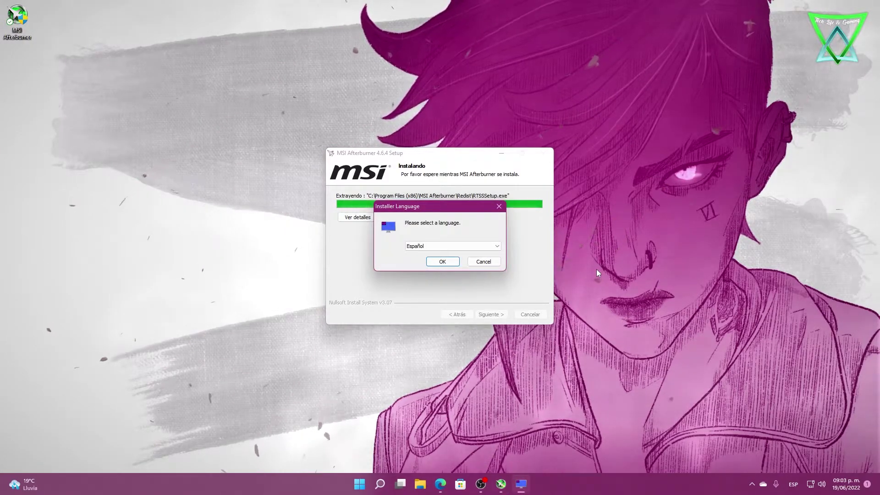
# Step: Install RivaTuner Statistics Server in Español, accepting the licence terms and keeping the default destination directory
pyautogui.click(436, 263)
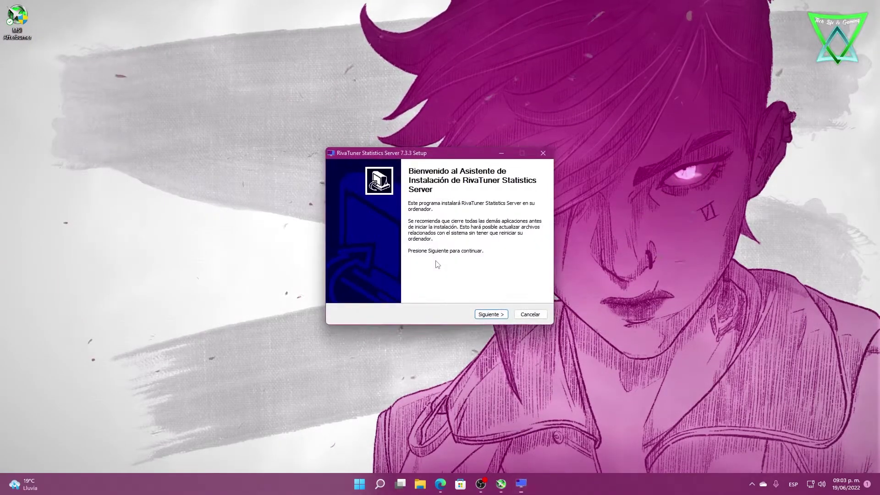
pyautogui.click(488, 316)
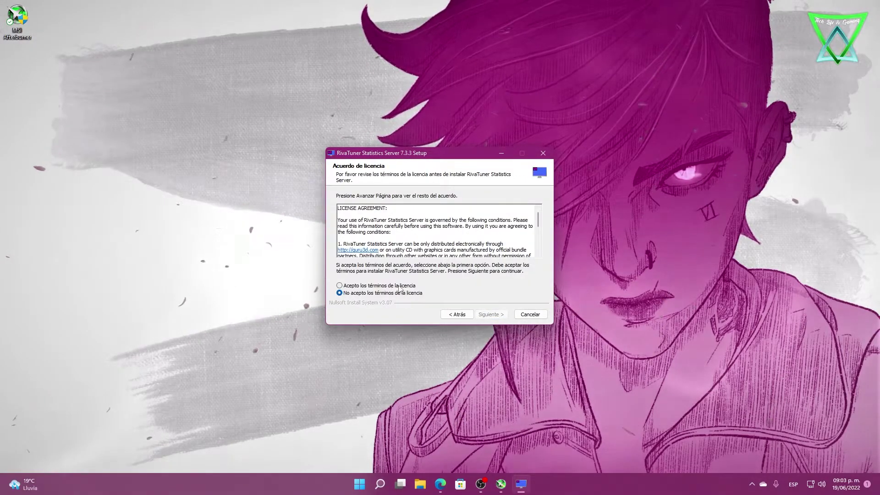
pyautogui.click(489, 315)
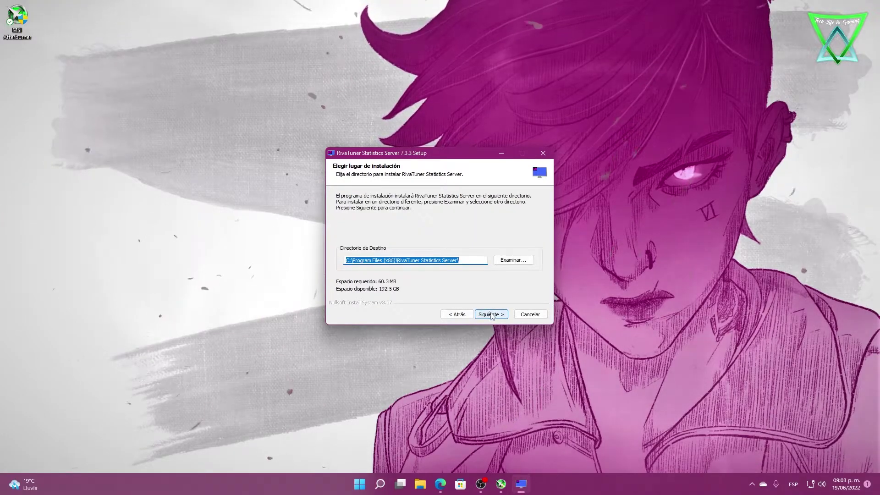
pyautogui.click(489, 315)
pyautogui.click(492, 315)
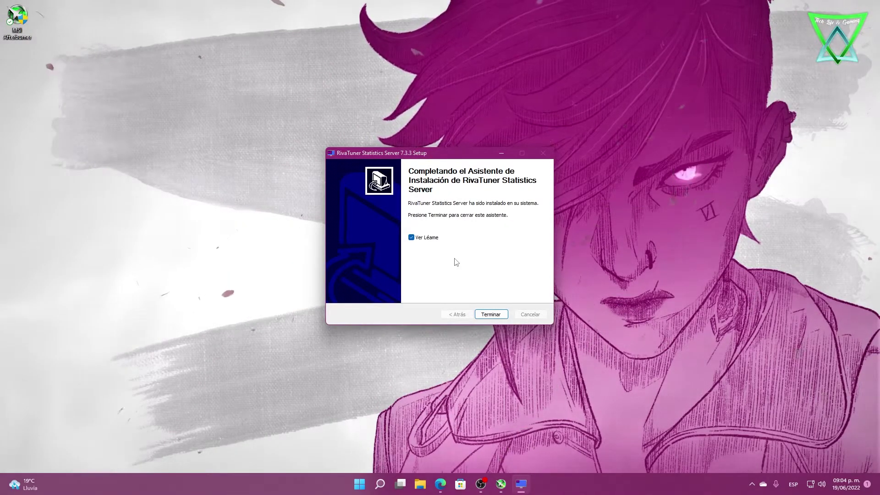
# Step: Finish the RivaTuner Statistics Server and MSI Afterburner setups without viewing the readme files, keeping the option to run MSI Afterburner
pyautogui.click(412, 238)
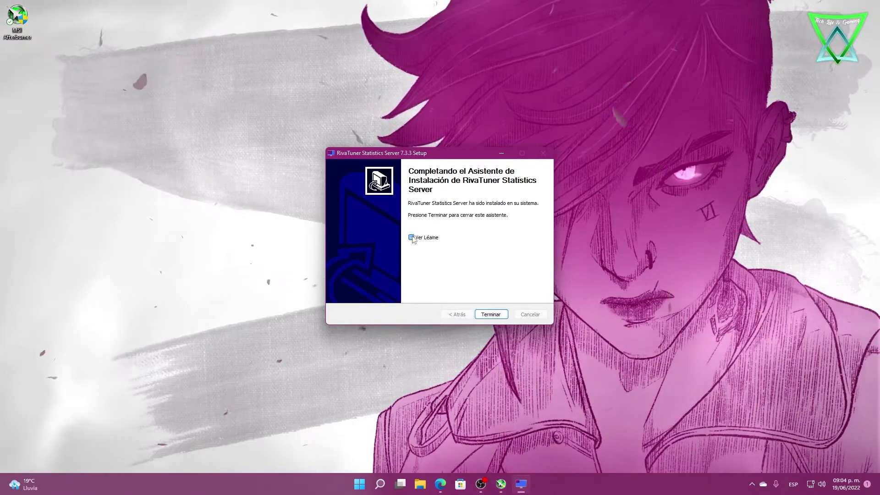
pyautogui.click(491, 315)
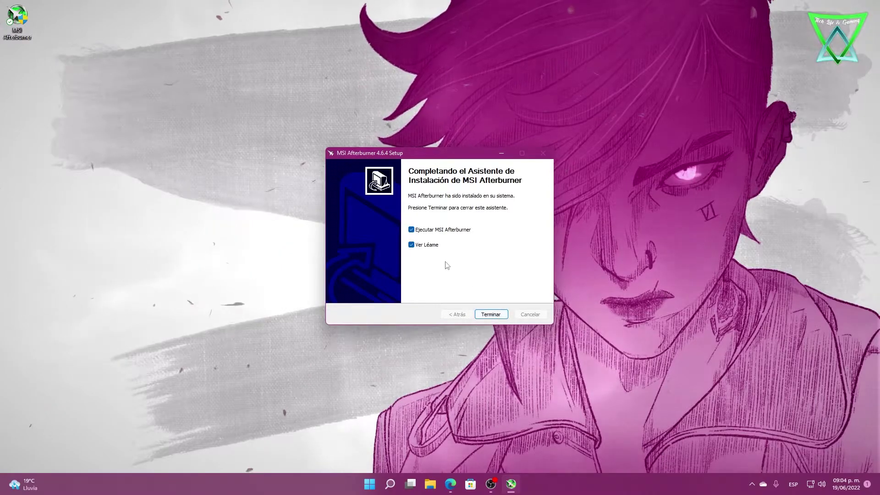
pyautogui.click(412, 244)
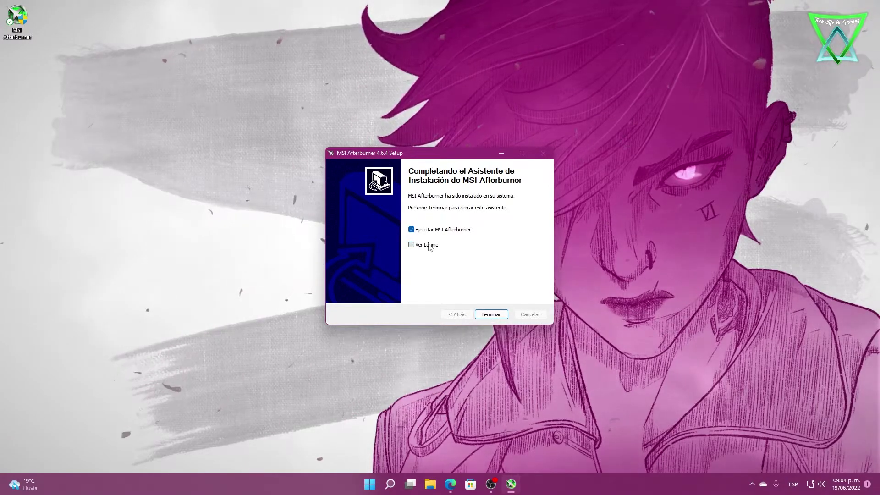
pyautogui.click(451, 231)
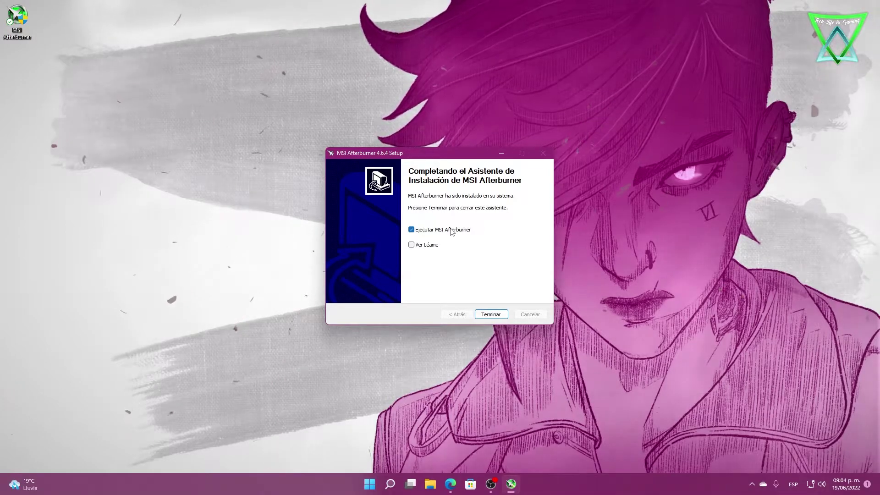
pyautogui.click(490, 314)
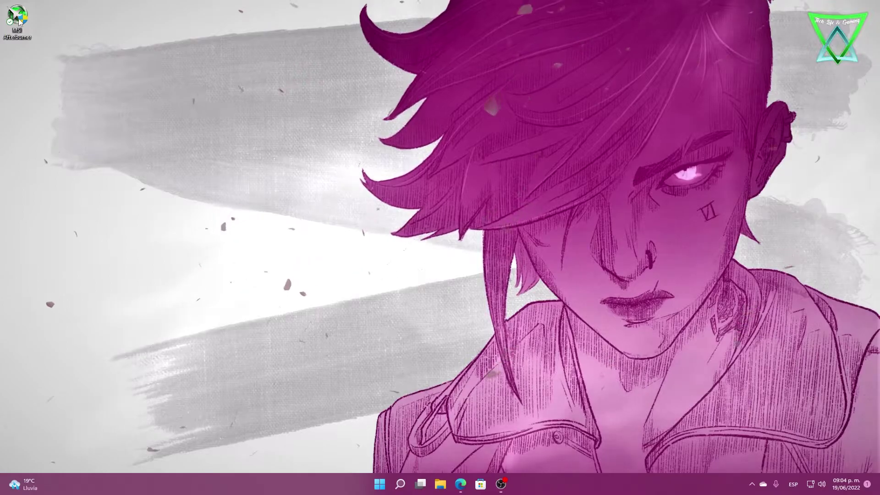
# Step: Find the MSI Afterburner folder in the list of all installed apps and open it
pyautogui.click(379, 484)
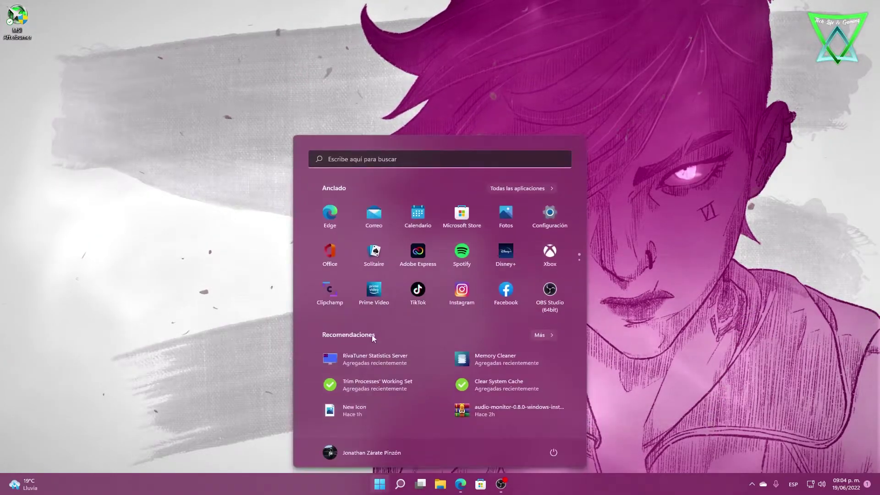
pyautogui.click(487, 189)
pyautogui.scroll(-6, 430, 288)
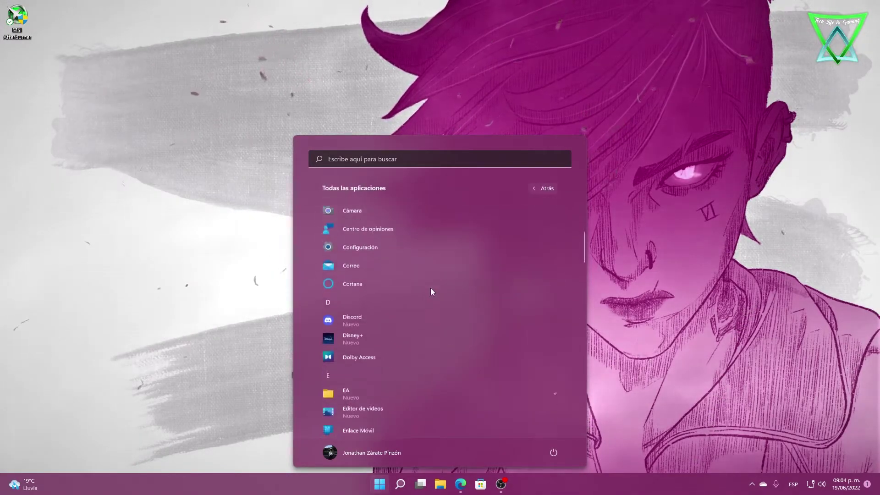
pyautogui.scroll(-5, 431, 287)
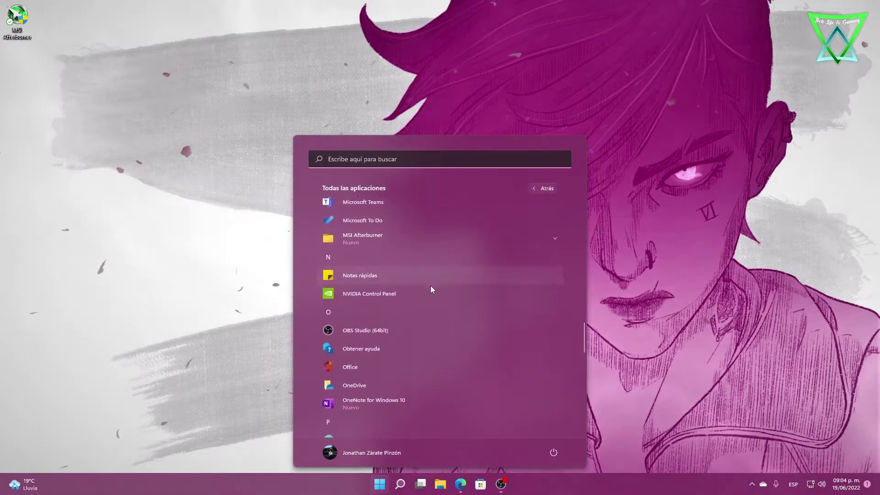
pyautogui.click(392, 243)
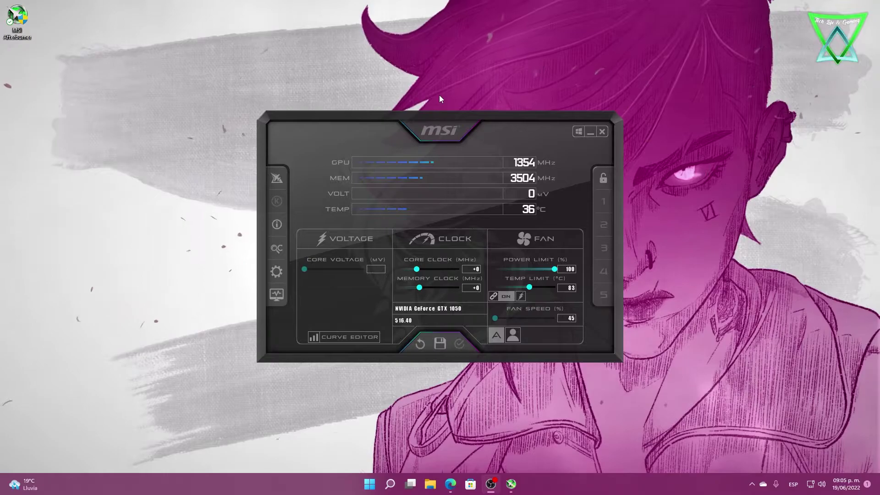
# Step: Open the MSI Afterburner properties, move the dialog higher on screen and show the user interface settings
pyautogui.click(277, 271)
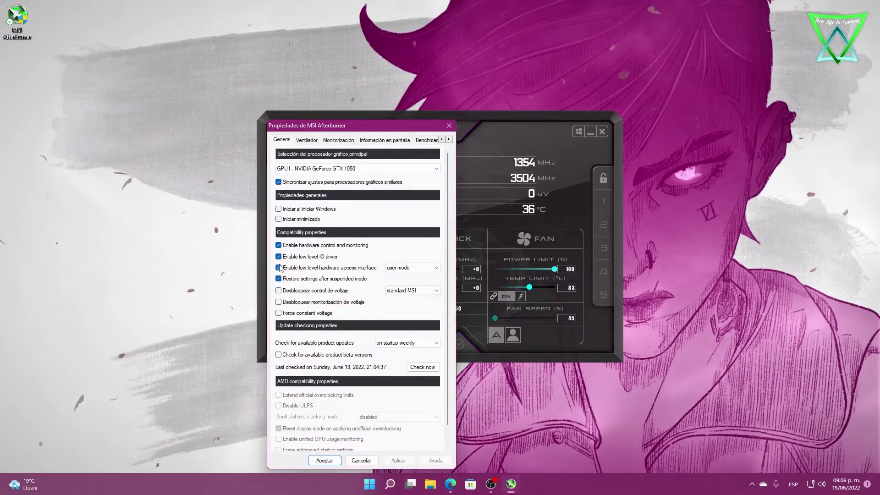
pyautogui.moveTo(368, 129); pyautogui.dragTo(414, 80)
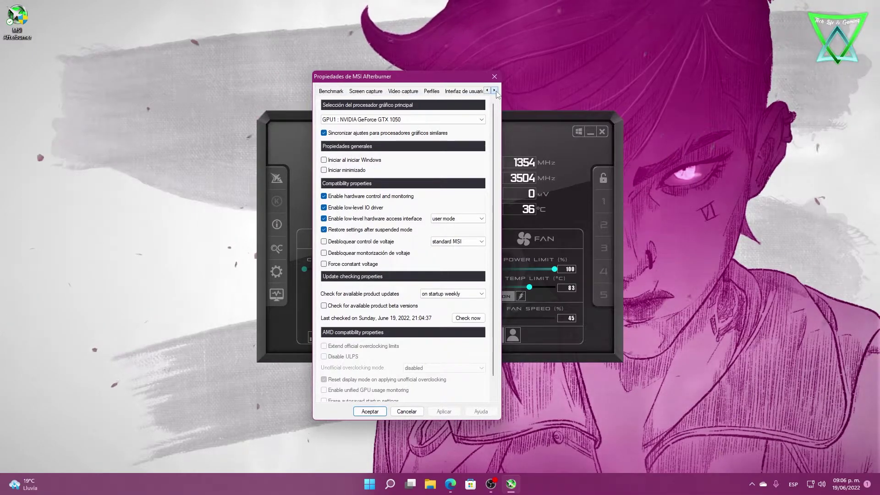
pyautogui.click(434, 92)
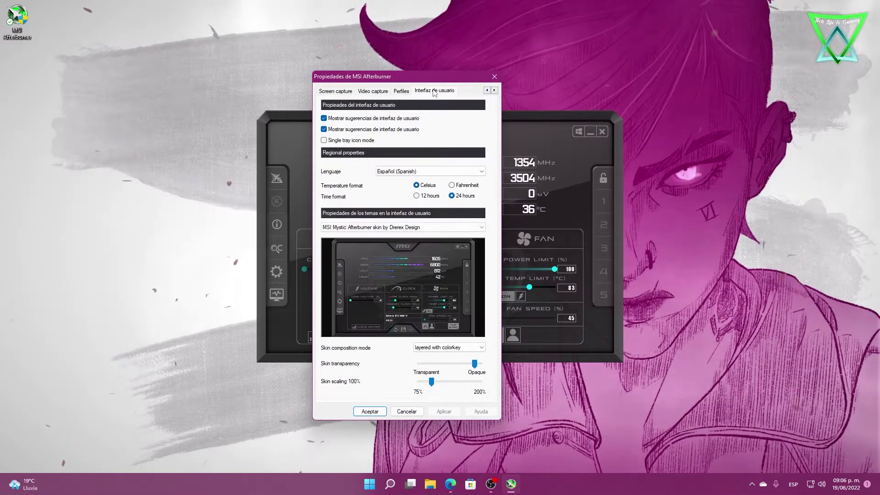
# Step: Preview the MSI Ampere and MSI Cyborg White skins by Drerex Design, and reselect the MSI Mystic skin
pyautogui.click(358, 227)
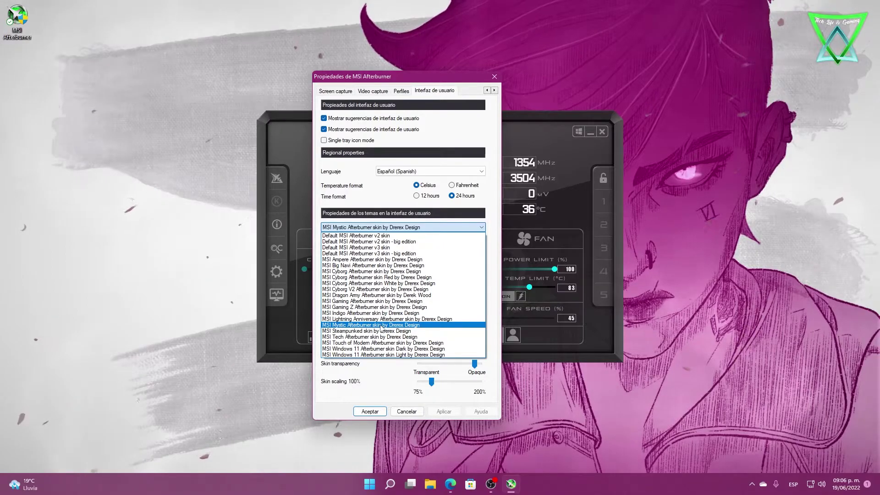
pyautogui.click(444, 228)
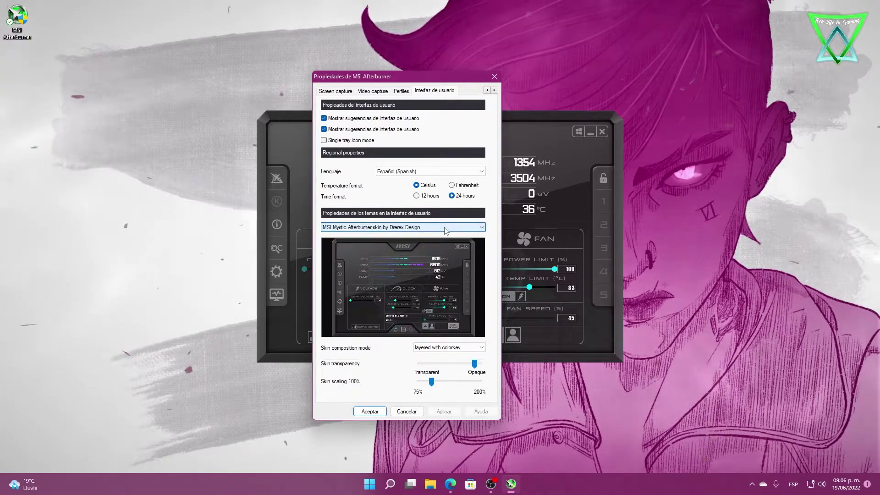
pyautogui.click(445, 227)
pyautogui.click(394, 259)
pyautogui.click(394, 227)
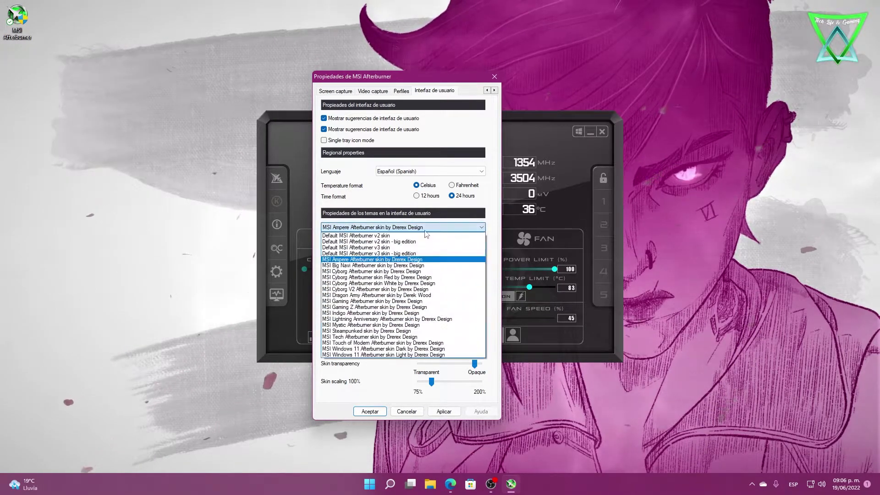
pyautogui.click(394, 283)
pyautogui.click(403, 227)
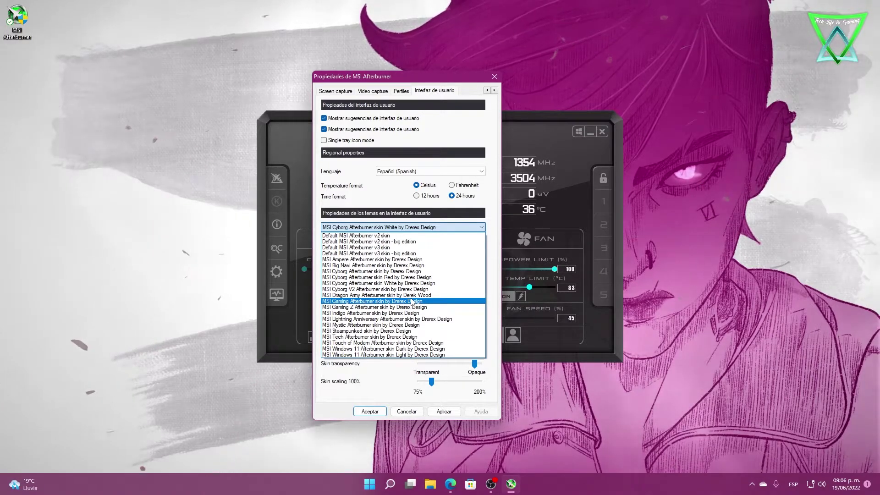
pyautogui.click(366, 326)
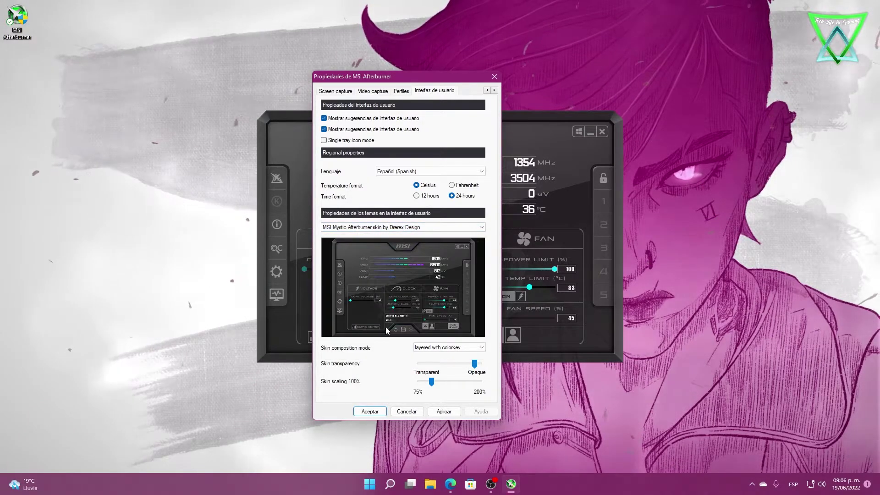
# Step: In the hardware monitoring settings, enable on-screen display for the graphs Temperatura GPU and Carga de la GPU
pyautogui.click(487, 91)
pyautogui.click(487, 90)
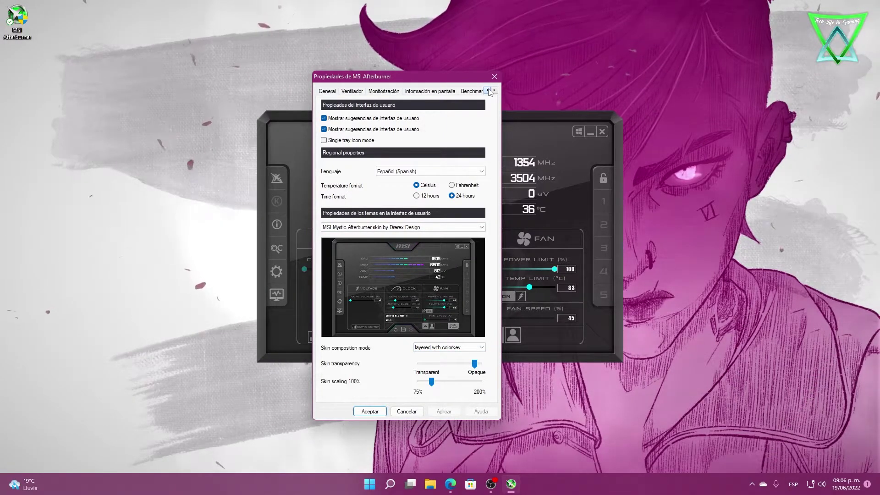
pyautogui.click(384, 92)
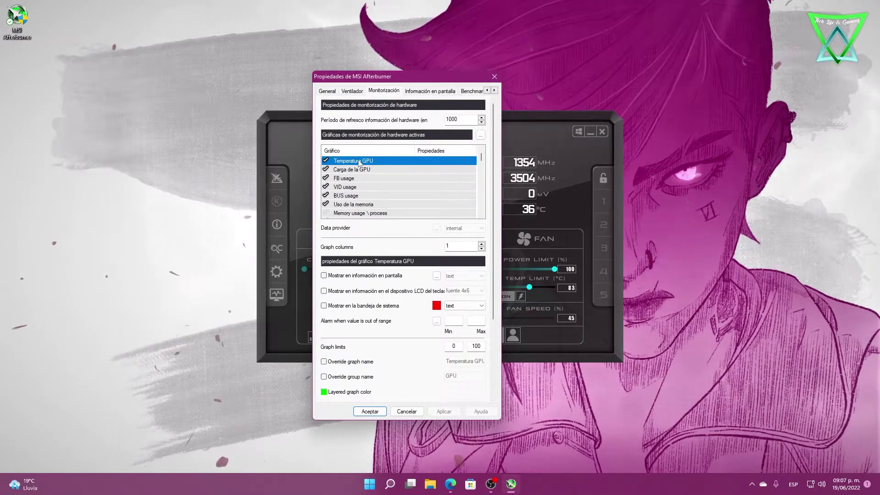
pyautogui.press('Down')
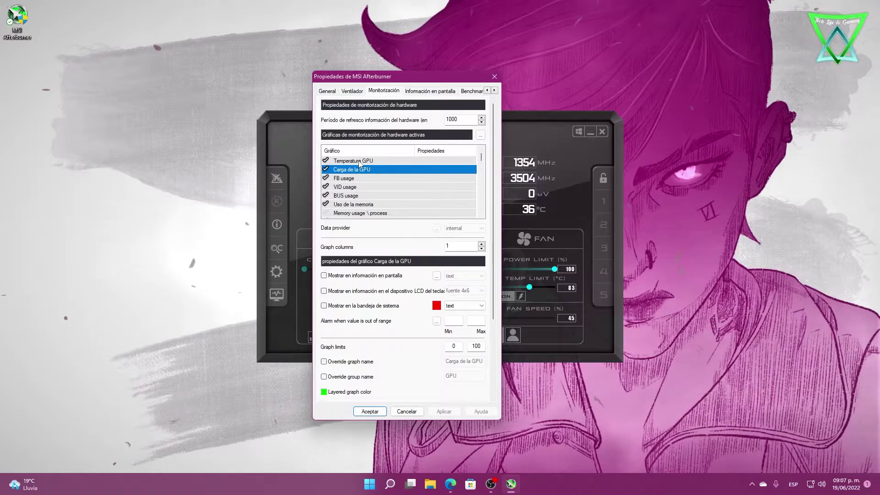
pyautogui.click(359, 162)
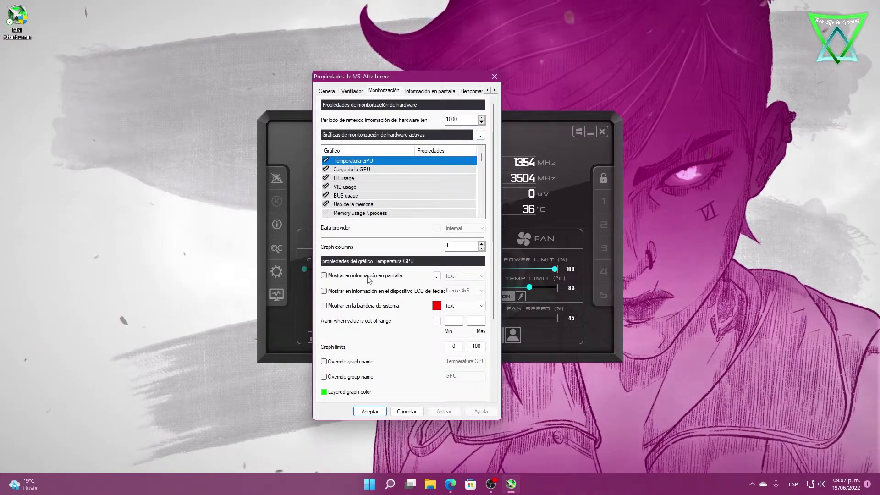
pyautogui.moveTo(370, 280)
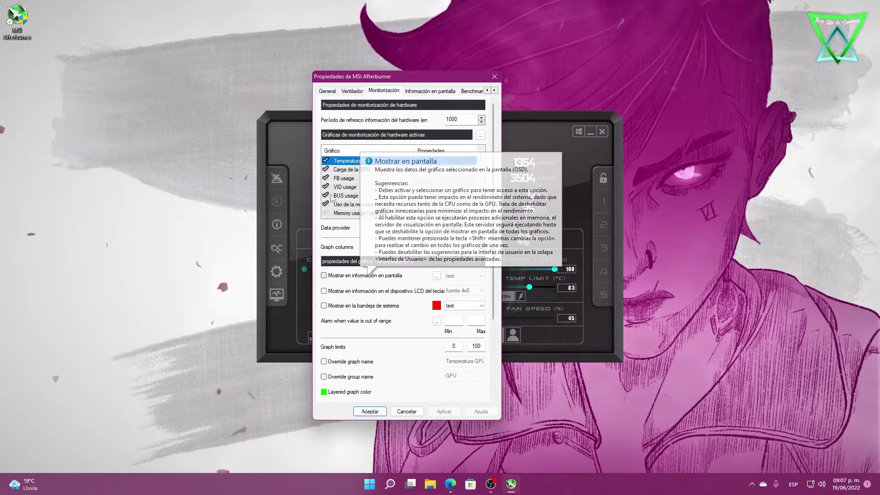
pyautogui.moveTo(327, 165)
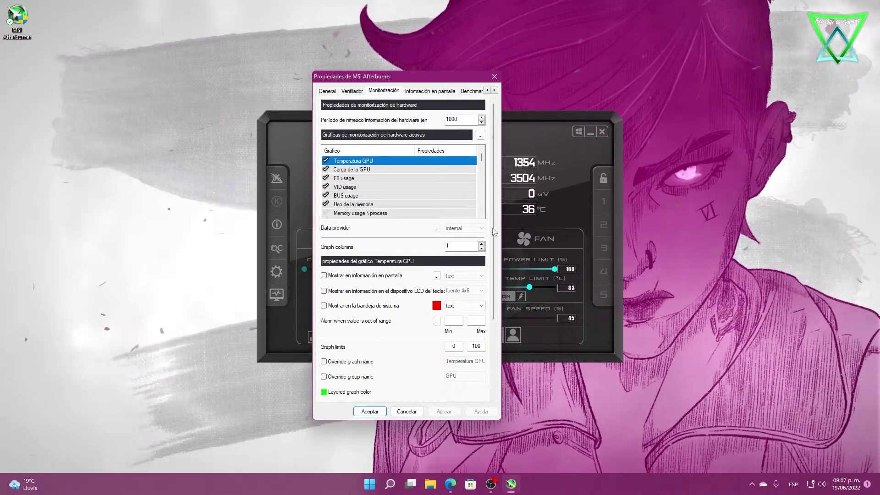
pyautogui.click(323, 275)
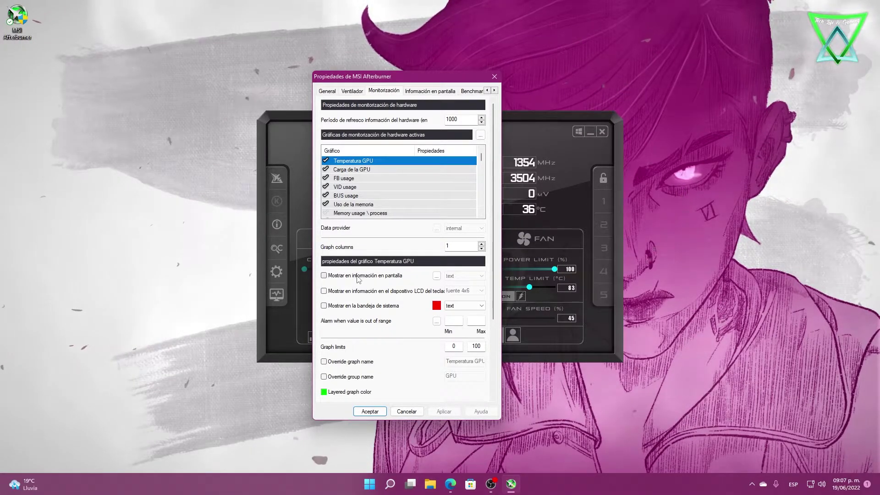
pyautogui.click(352, 169)
pyautogui.click(324, 276)
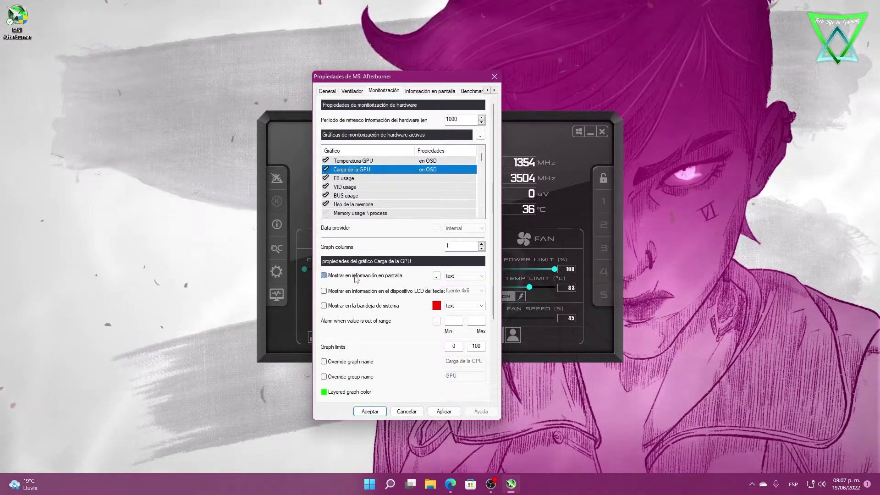
# Step: Enable on-screen display for Uso de la memoria, and activate the Memory usage \ process graph and show it on screen too
pyautogui.click(353, 204)
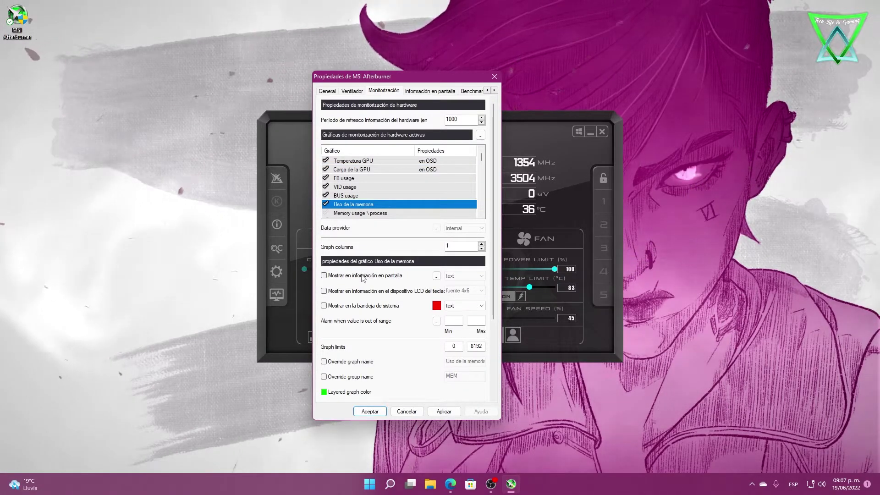
pyautogui.click(323, 275)
pyautogui.scroll(-1, 384, 193)
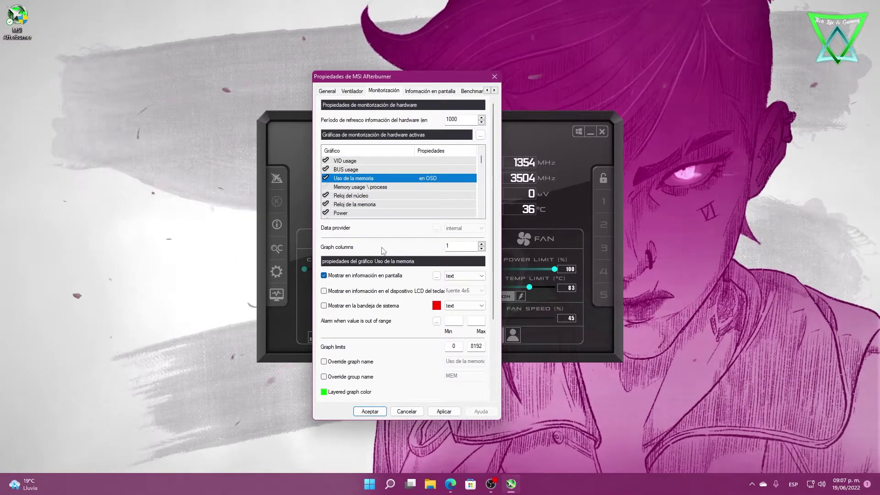
pyautogui.click(368, 188)
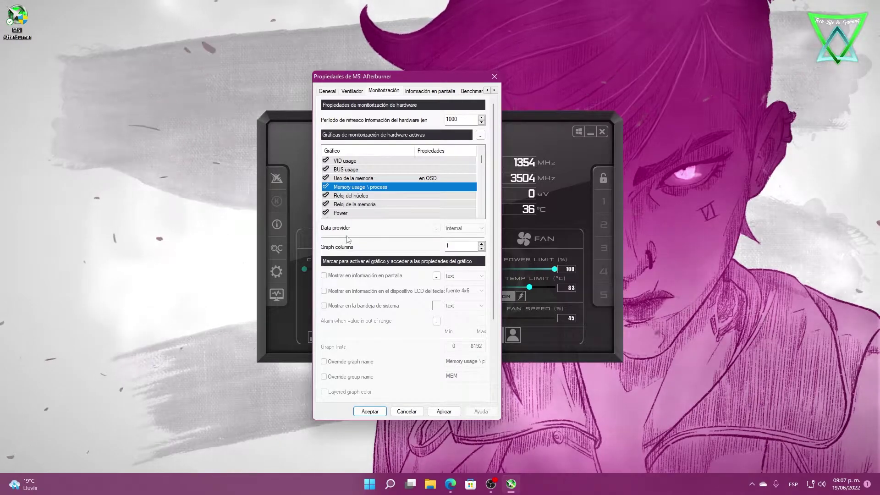
pyautogui.click(326, 188)
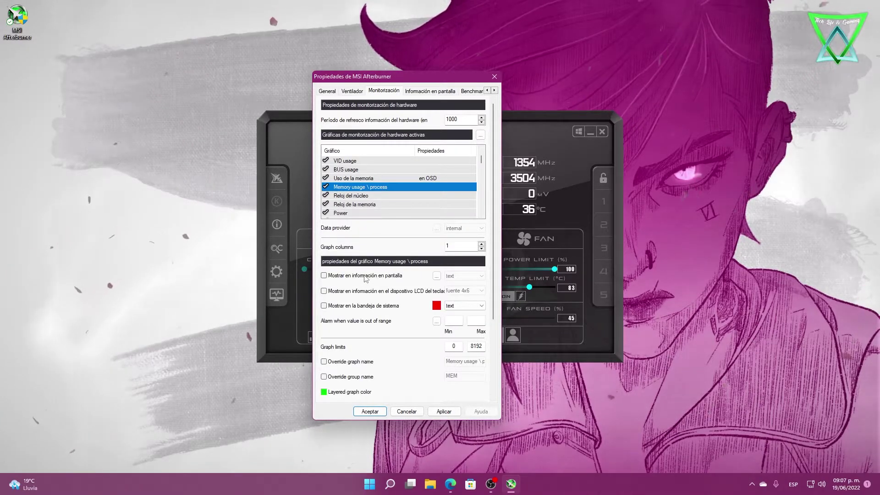
# Step: Enable on-screen display for the graphs Reloj del núcleo, Reloj de la memoria and Power
pyautogui.scroll(-1, 381, 213)
pyautogui.click(357, 169)
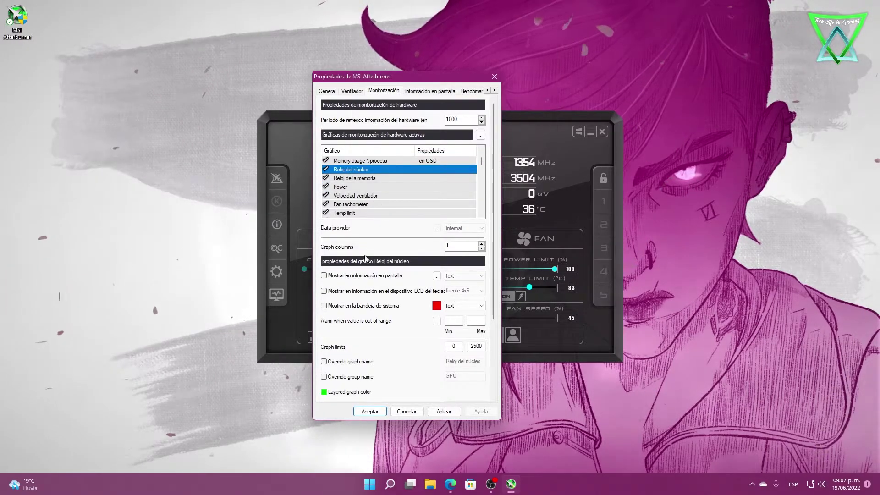
pyautogui.click(355, 277)
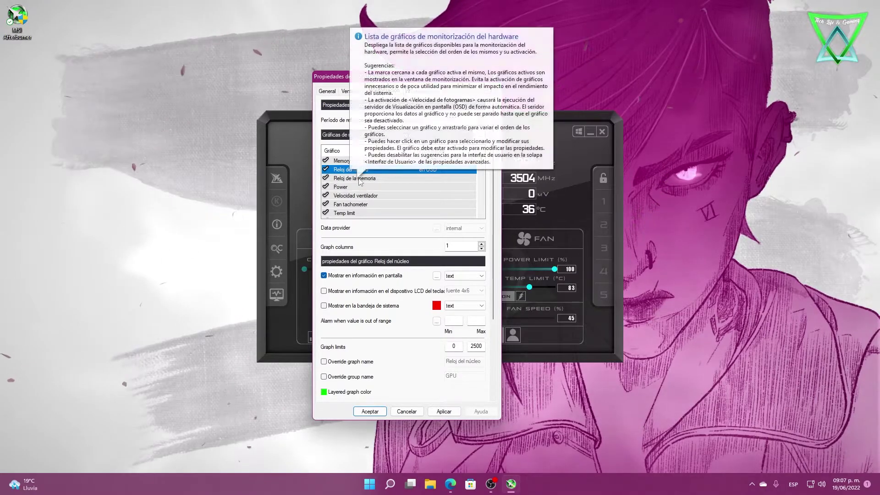
pyautogui.click(354, 178)
pyautogui.scroll(-1, 378, 206)
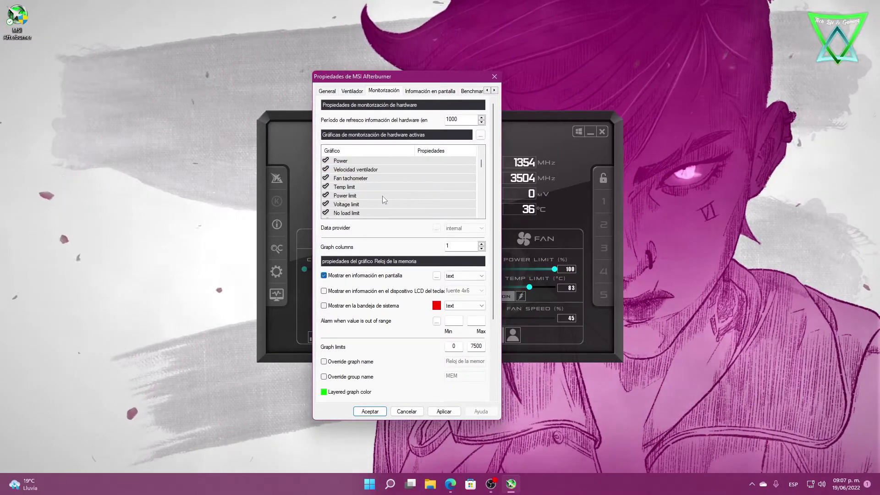
pyautogui.click(343, 161)
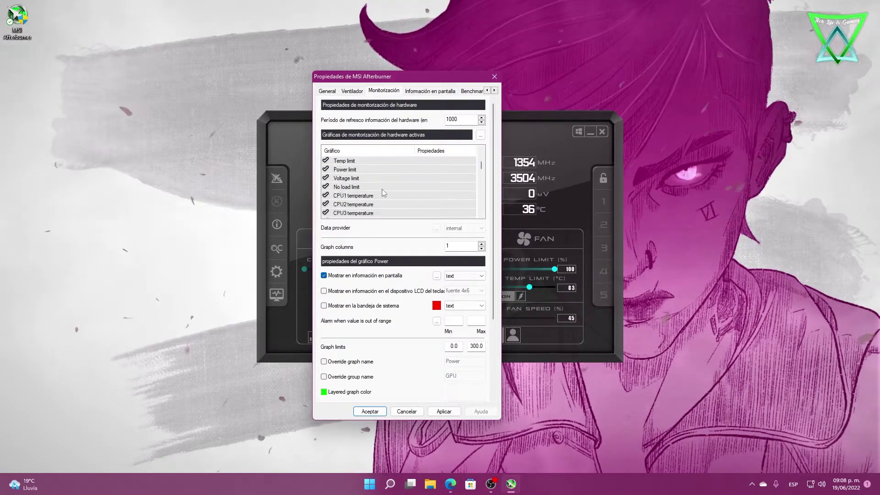
# Step: Enable on-screen display for the overall CPU usage graph
pyautogui.scroll(-2, 384, 191)
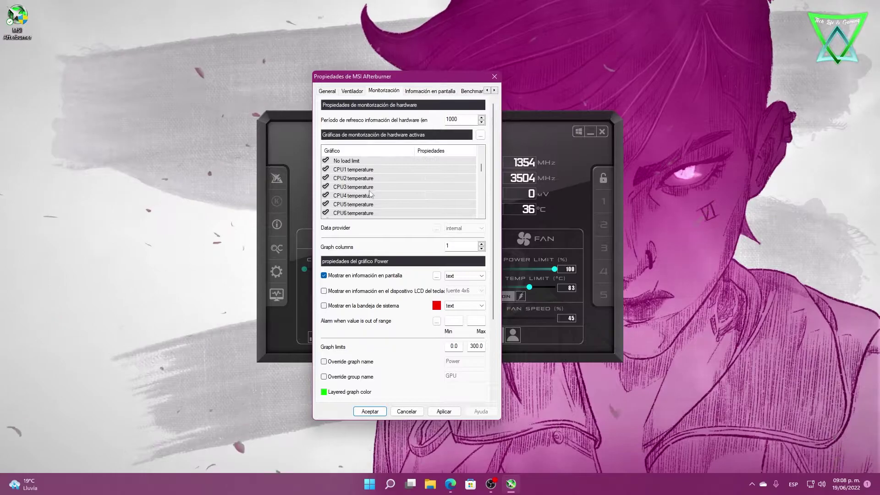
pyautogui.scroll(-2, 375, 191)
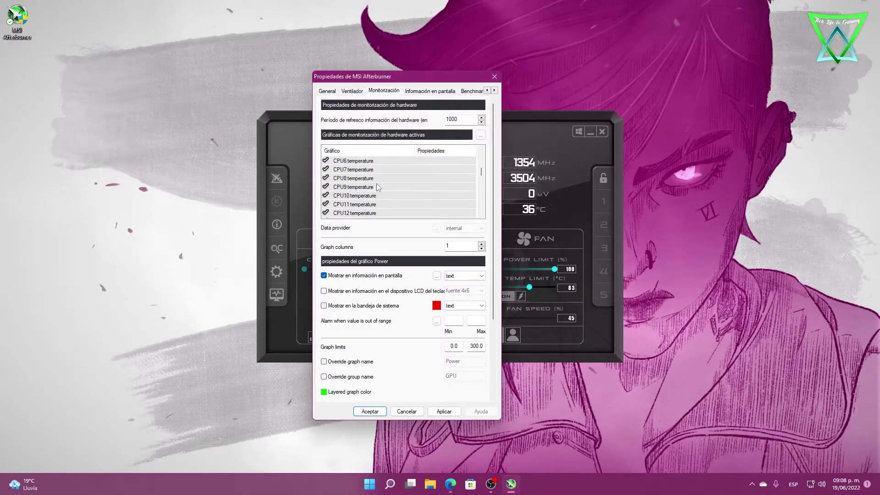
pyautogui.click(360, 187)
pyautogui.scroll(-2, 373, 166)
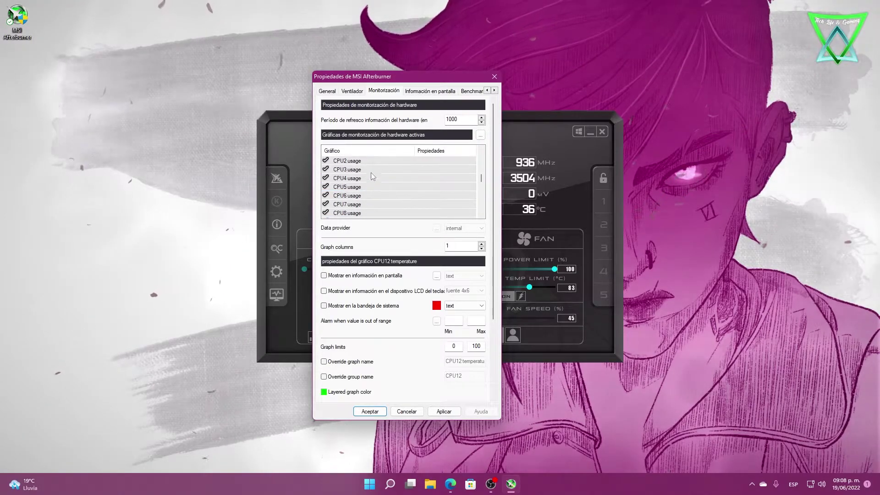
pyautogui.scroll(2, 367, 198)
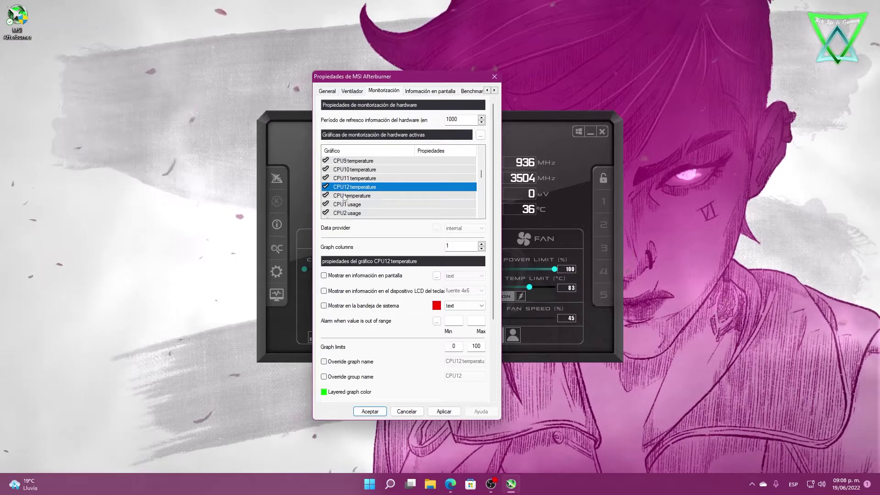
pyautogui.click(325, 196)
pyautogui.scroll(-2, 374, 197)
pyautogui.scroll(-3, 369, 195)
pyautogui.click(326, 179)
pyautogui.click(326, 179)
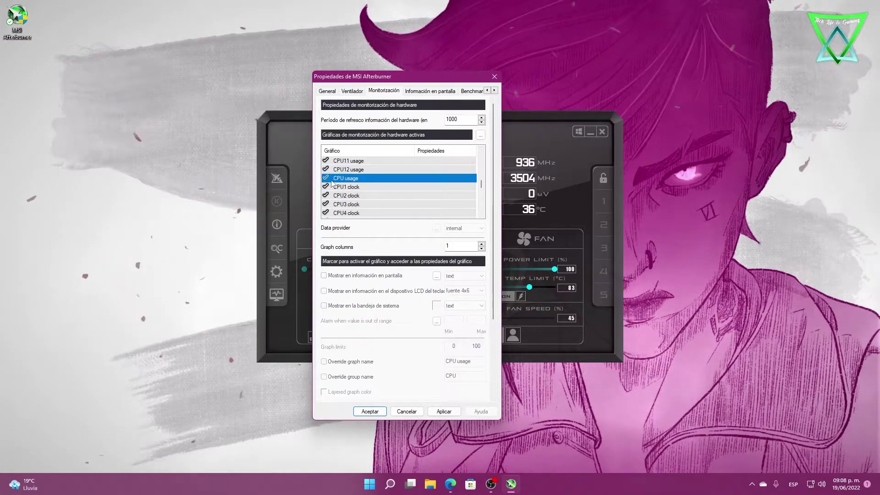
pyautogui.click(326, 179)
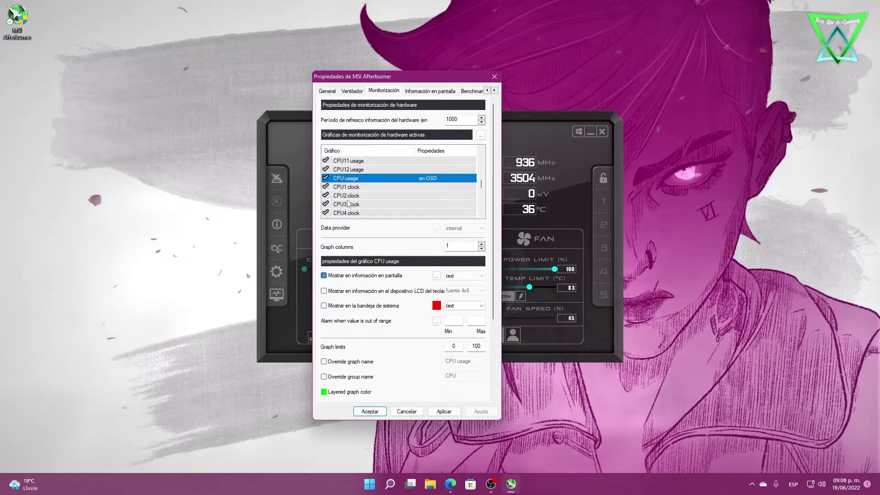
# Step: Reactivate the overall CPU temperature graph and enable its on-screen display
pyautogui.scroll(8, 333, 186)
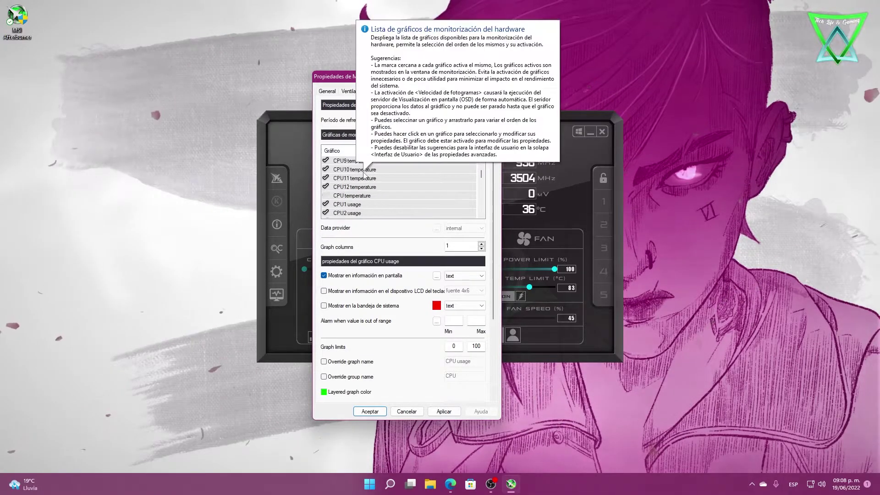
pyautogui.scroll(-3, 352, 197)
pyautogui.click(352, 196)
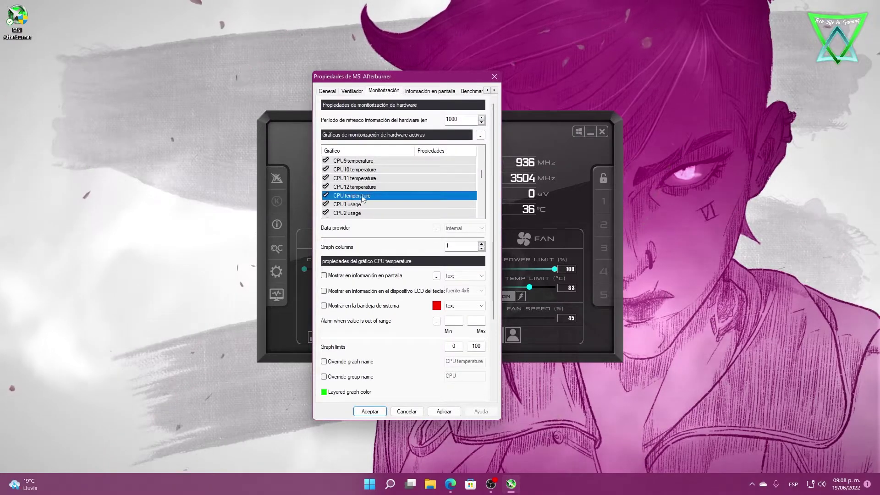
pyautogui.scroll(-1, 346, 210)
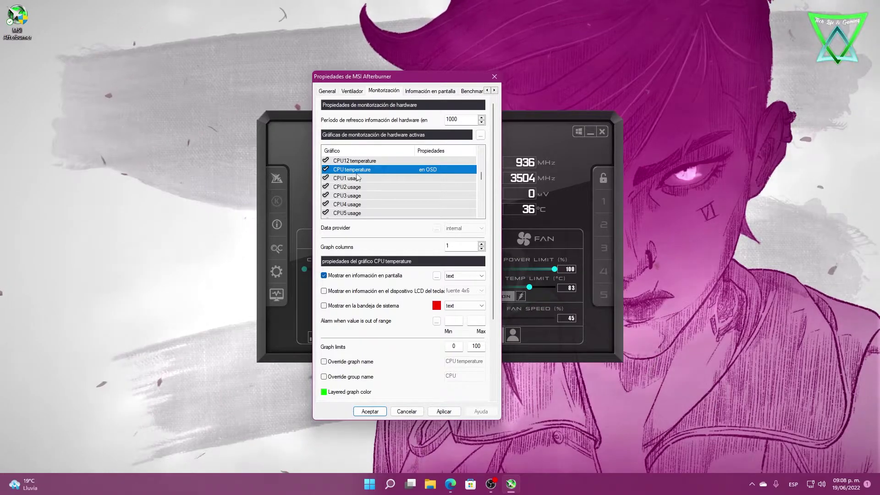
# Step: Enable on-screen display for the overall CPU clock and CPU power graphs
pyautogui.scroll(-4, 372, 195)
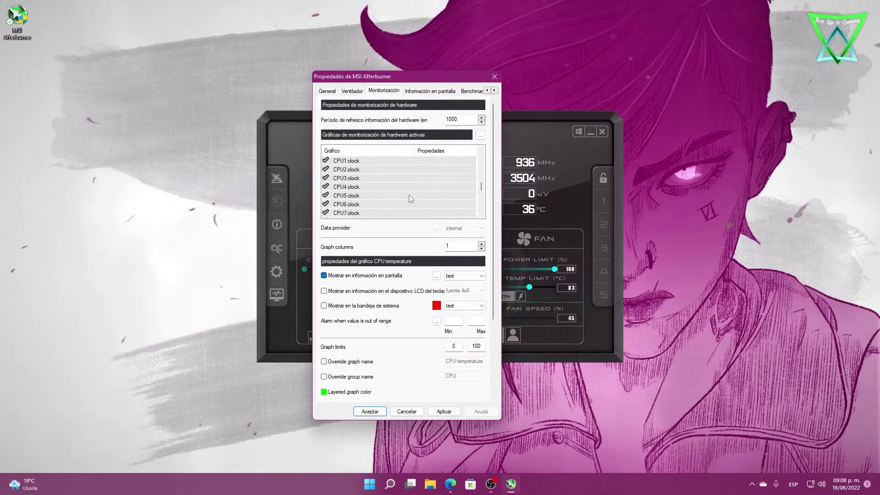
pyautogui.scroll(-3, 373, 179)
pyautogui.scroll(-1, 359, 194)
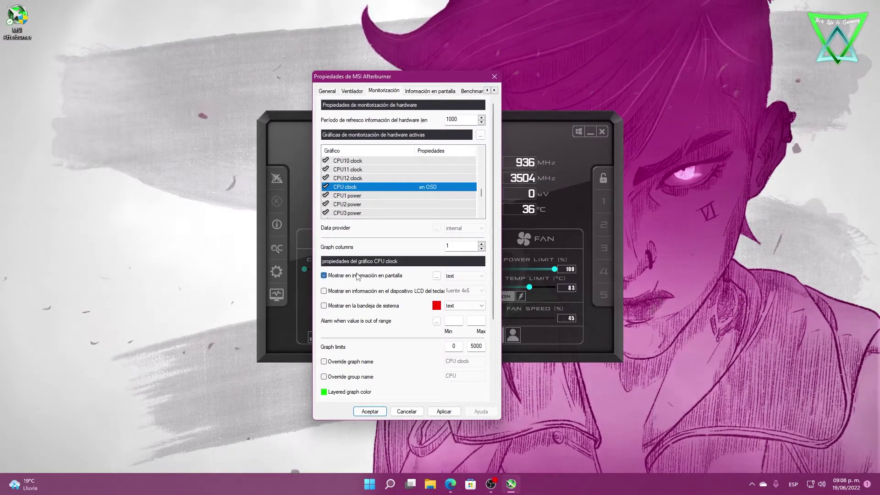
pyautogui.scroll(-4, 362, 197)
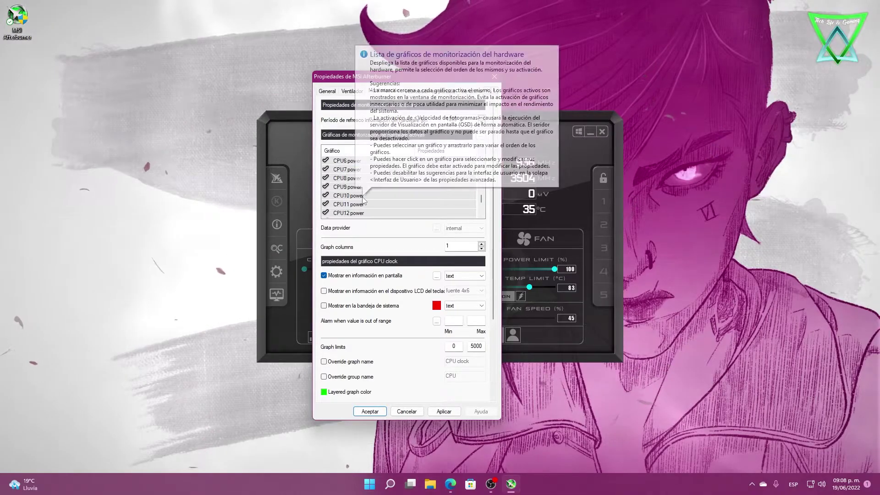
pyautogui.click(362, 196)
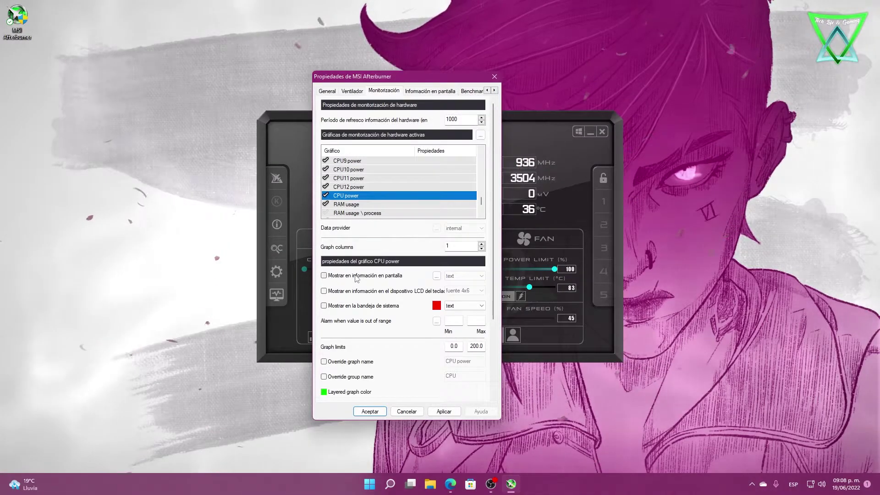
# Step: Enable on-screen display for RAM usage, and activate the RAM usage \ process graph and show it on screen too
pyautogui.scroll(-1, 346, 201)
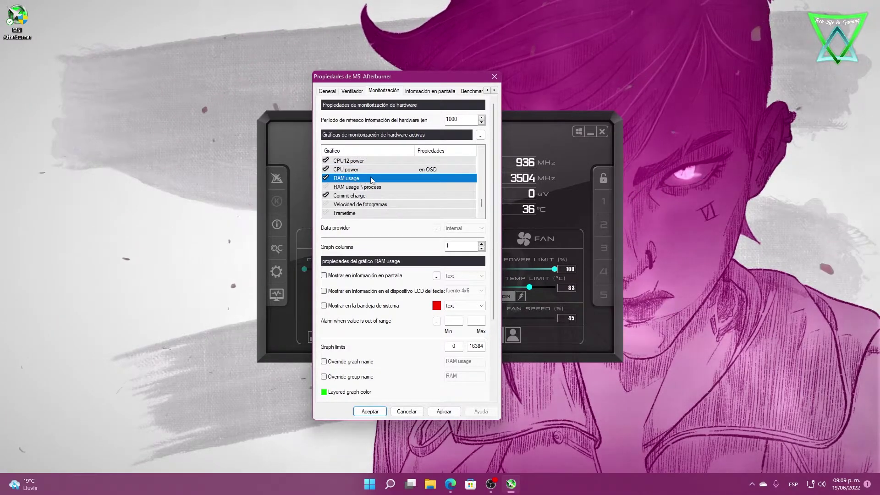
pyautogui.click(355, 276)
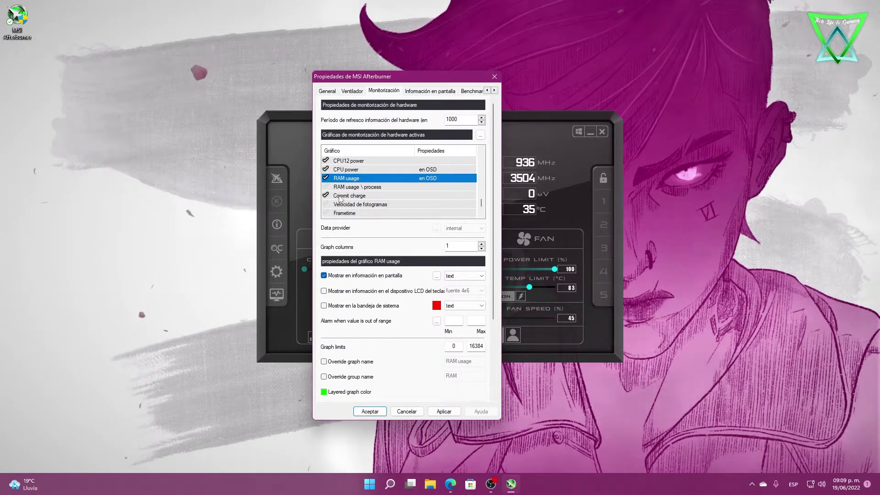
pyautogui.click(326, 187)
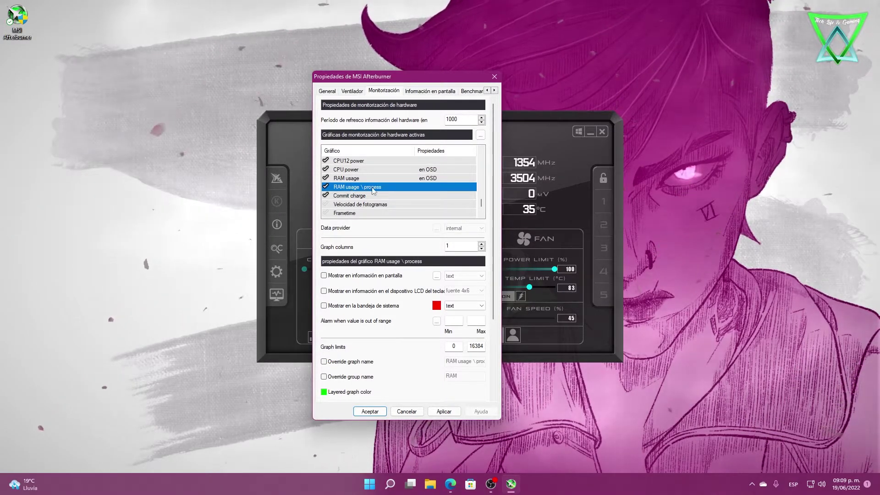
pyautogui.click(358, 276)
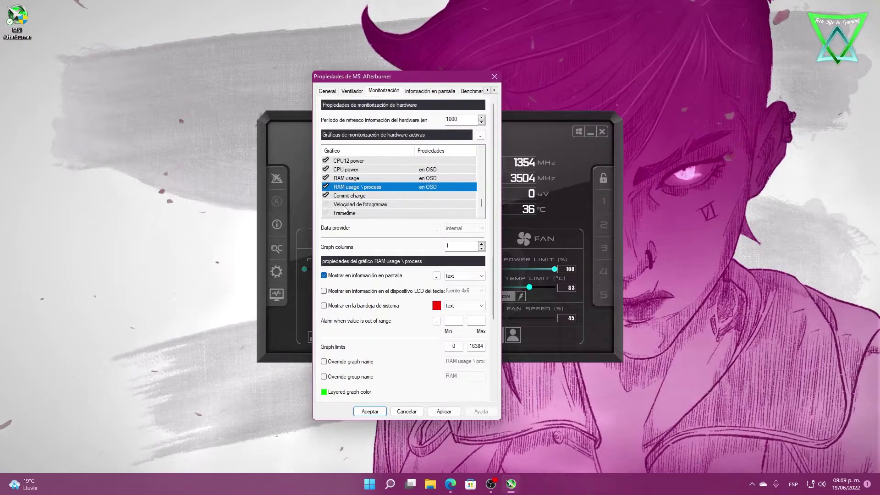
# Step: Activate the Velocidad de fotogramas and Frametime graphs and enable on-screen display for both
pyautogui.click(326, 205)
pyautogui.click(326, 205)
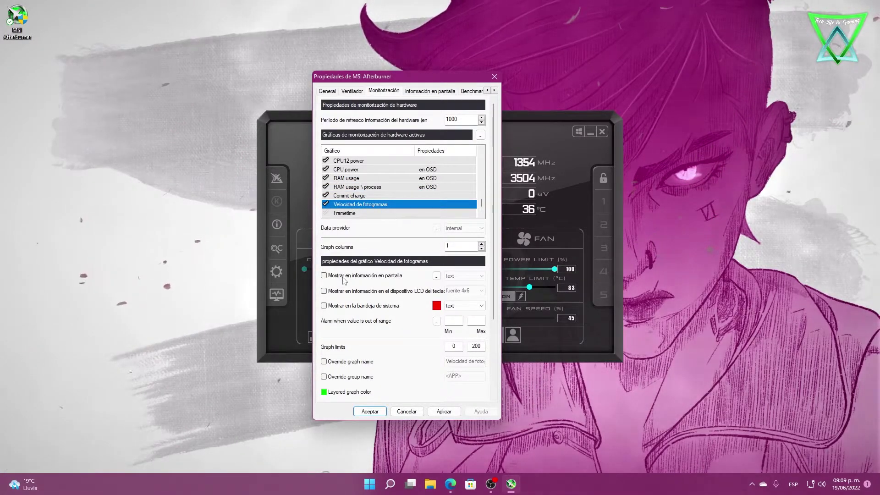
pyautogui.click(326, 214)
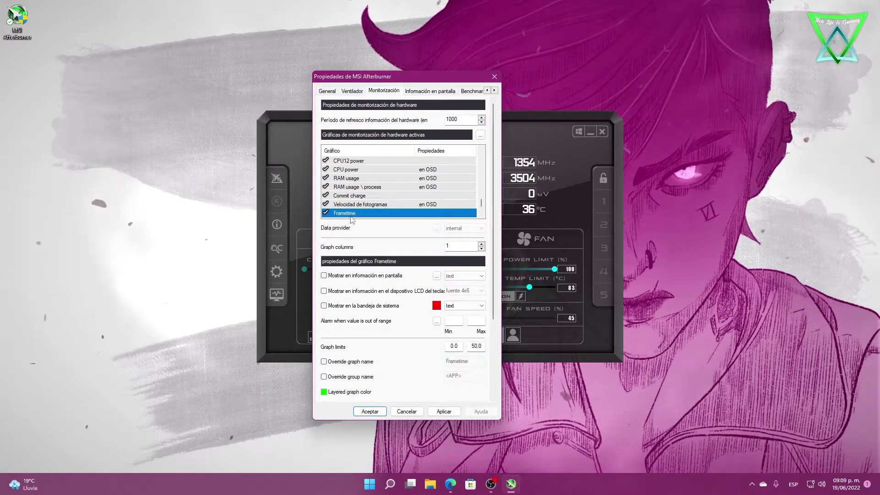
pyautogui.click(326, 213)
# Step: Look through the Framerate Min, Framerate Avg, Framerate Max, Framerate 1% Low and Framerate 0.1% Low graphs
pyautogui.scroll(-1, 374, 199)
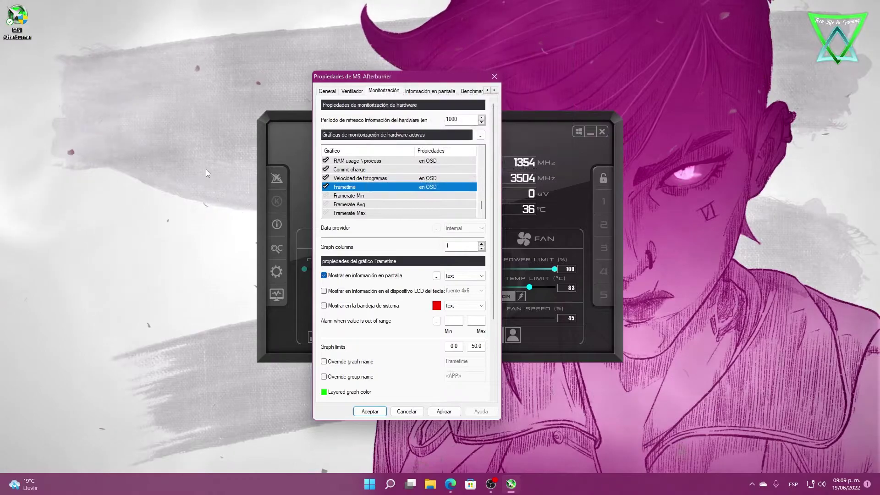
pyautogui.scroll(-1, 349, 207)
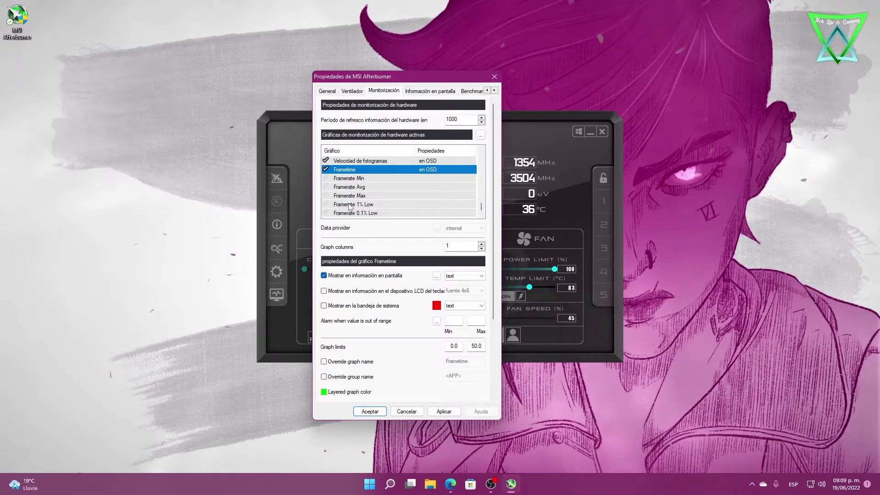
pyautogui.click(360, 182)
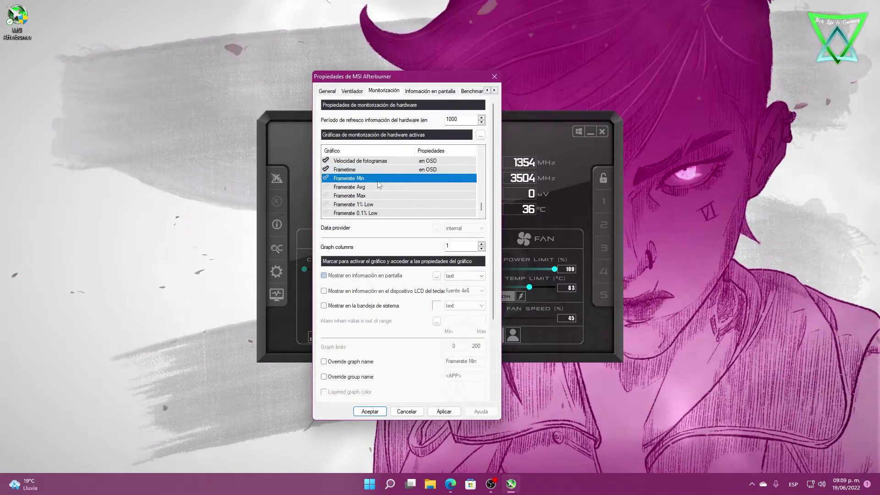
pyautogui.click(353, 187)
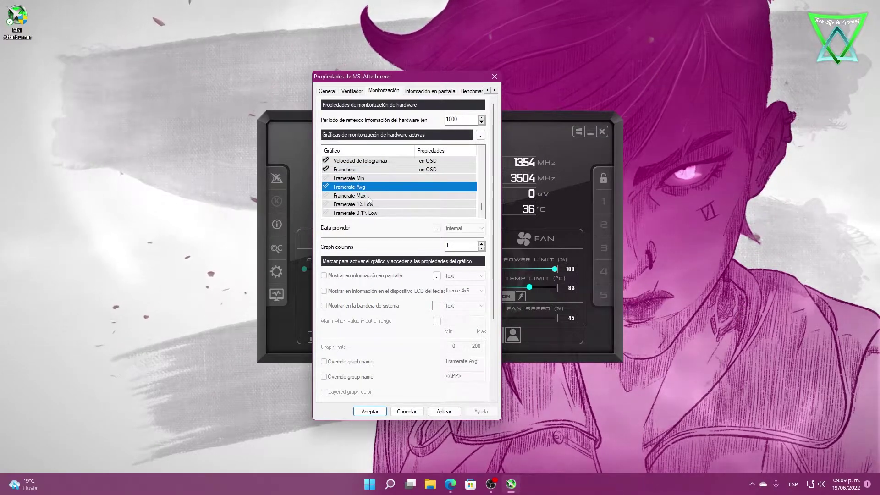
pyautogui.click(362, 195)
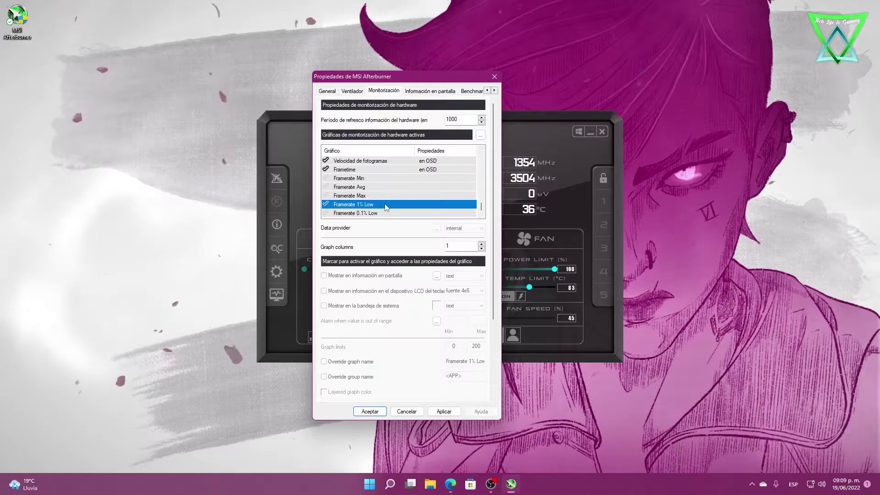
pyautogui.click(389, 214)
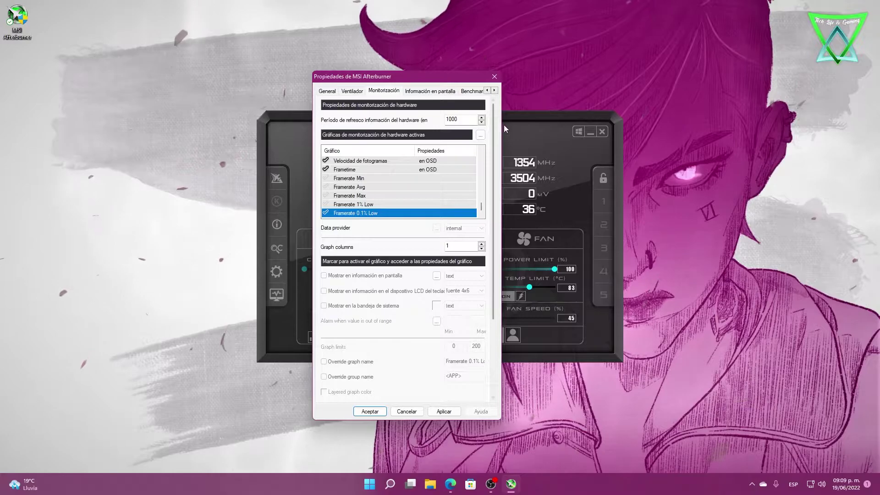
# Step: Set the hardware information refresh period to 1000, and apply and accept the monitoring settings
pyautogui.click(444, 121)
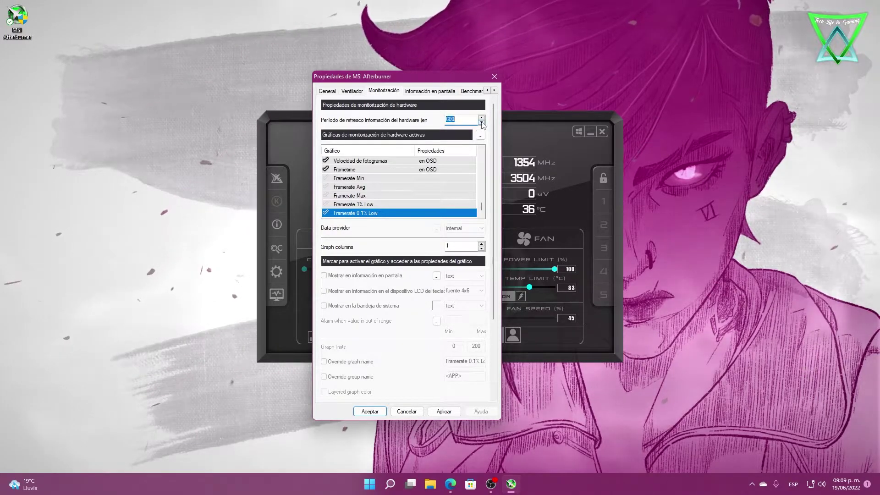
pyautogui.click(482, 117)
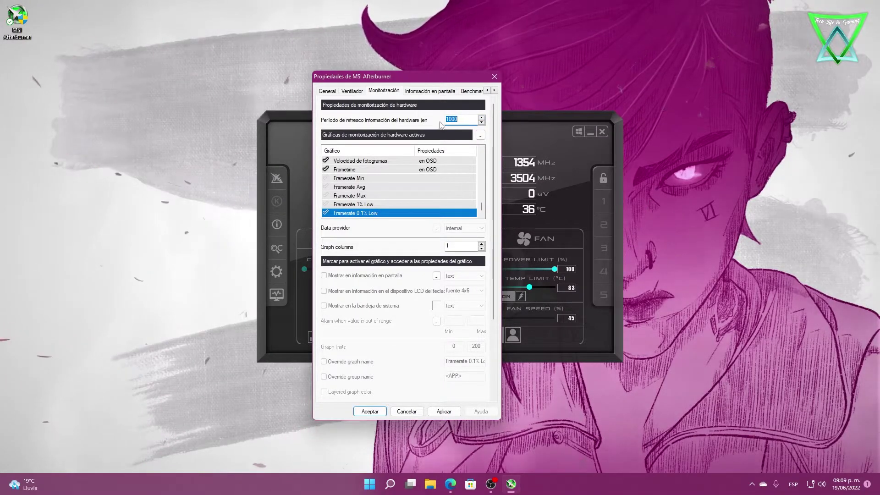
pyautogui.click(481, 122)
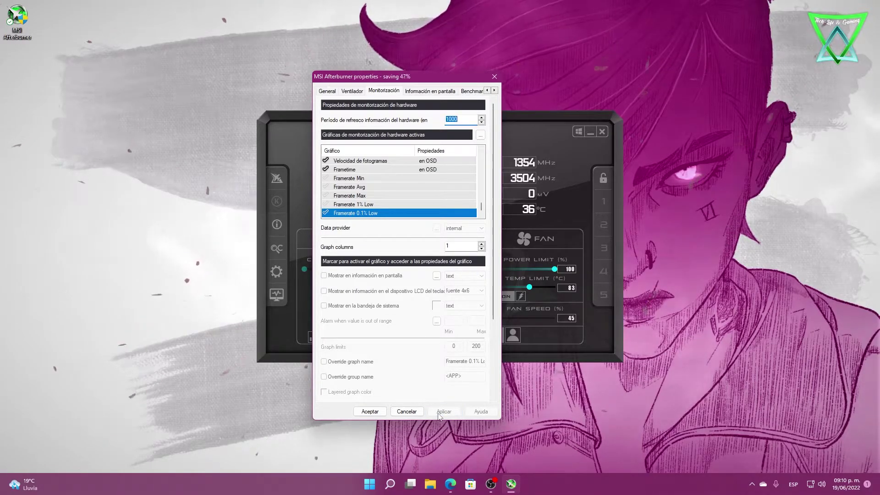
pyautogui.click(374, 411)
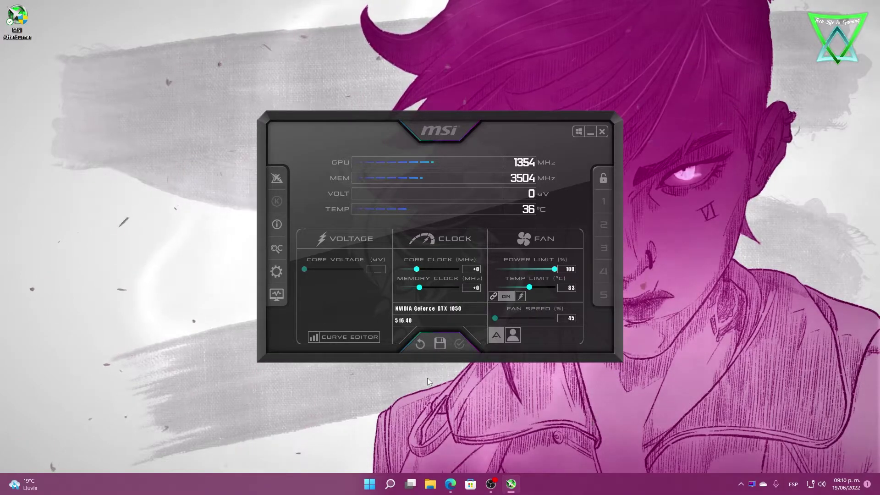
# Step: Check the hidden system tray icons and minimize the MSI Afterburner window
pyautogui.click(741, 485)
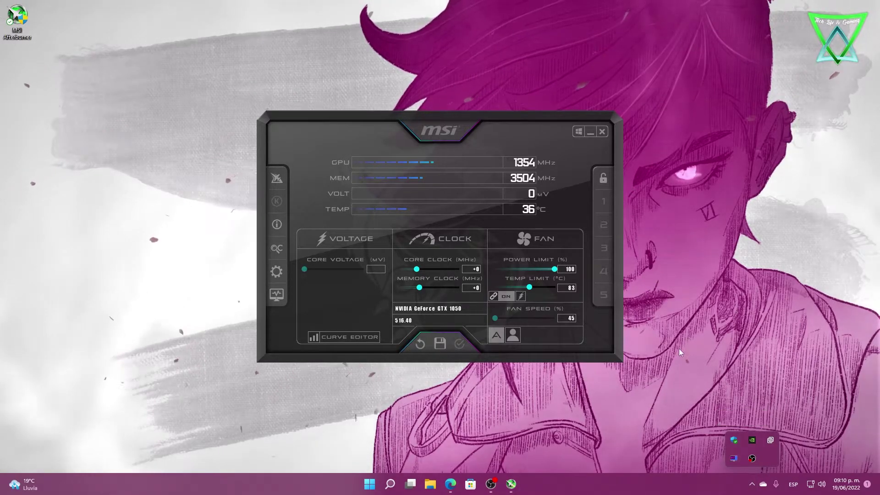
pyautogui.click(527, 129)
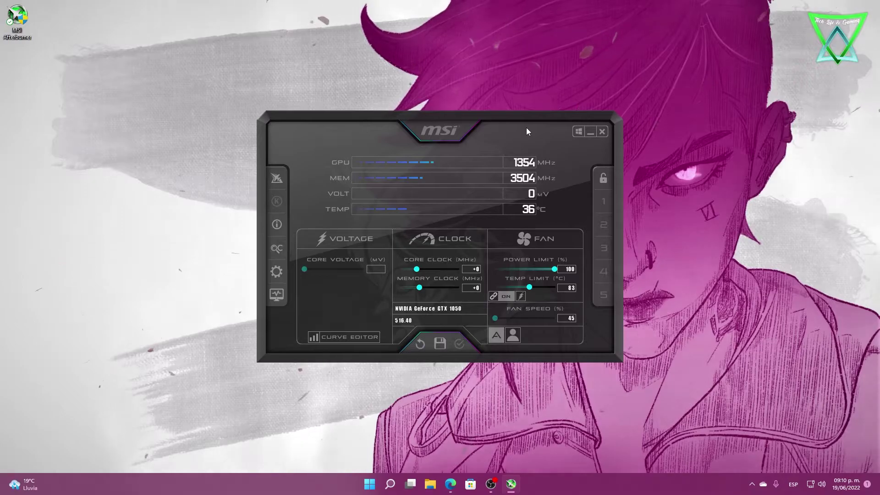
pyautogui.click(589, 132)
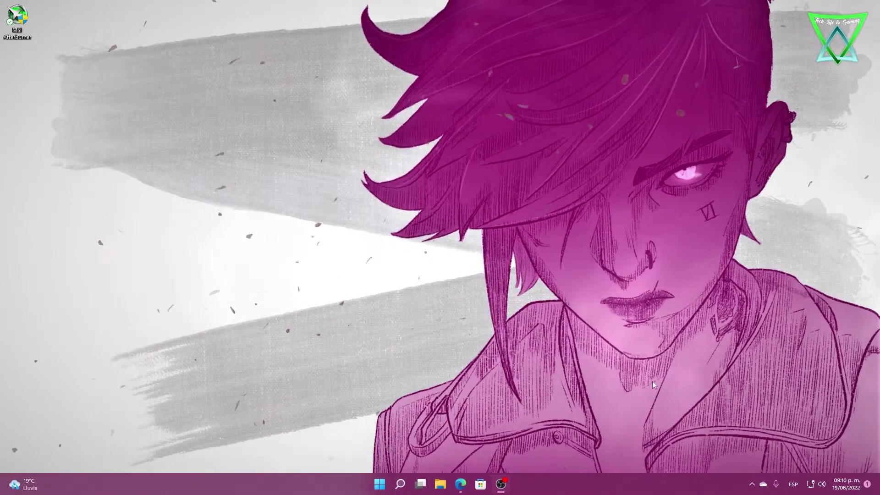
# Step: Restore MSI Afterburner from the hidden system tray icons and close it
pyautogui.click(752, 483)
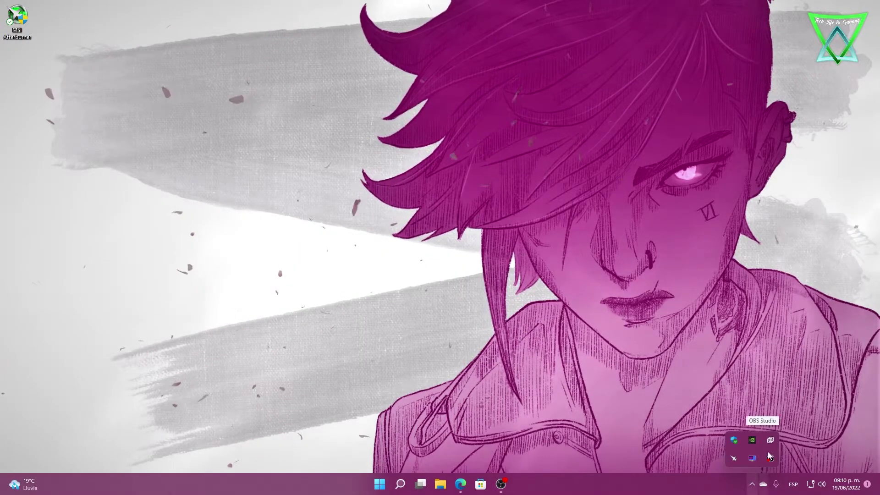
pyautogui.click(730, 460)
pyautogui.click(588, 122)
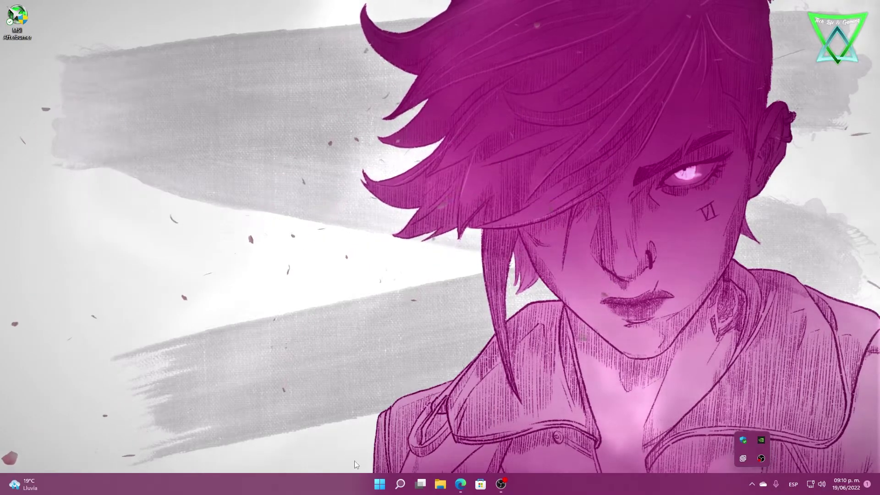
# Step: Launch MSI Afterburner from the list of all installed applications
pyautogui.click(379, 484)
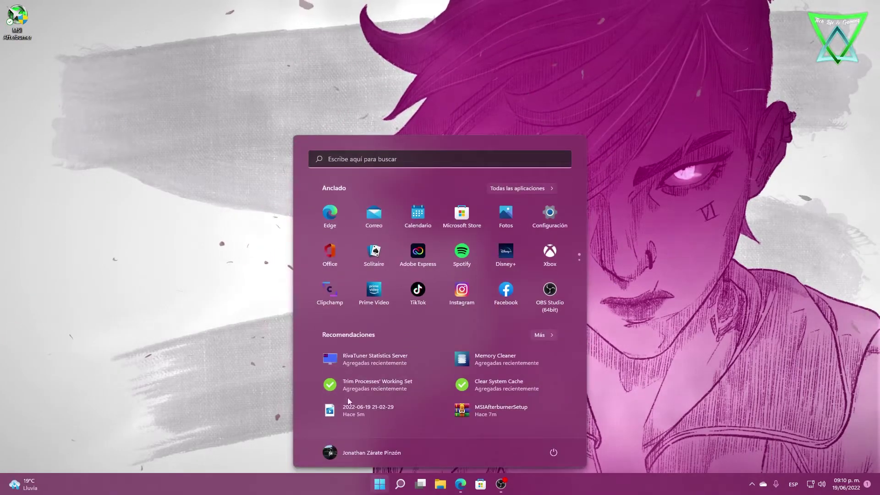
pyautogui.click(498, 189)
pyautogui.scroll(-10, 391, 302)
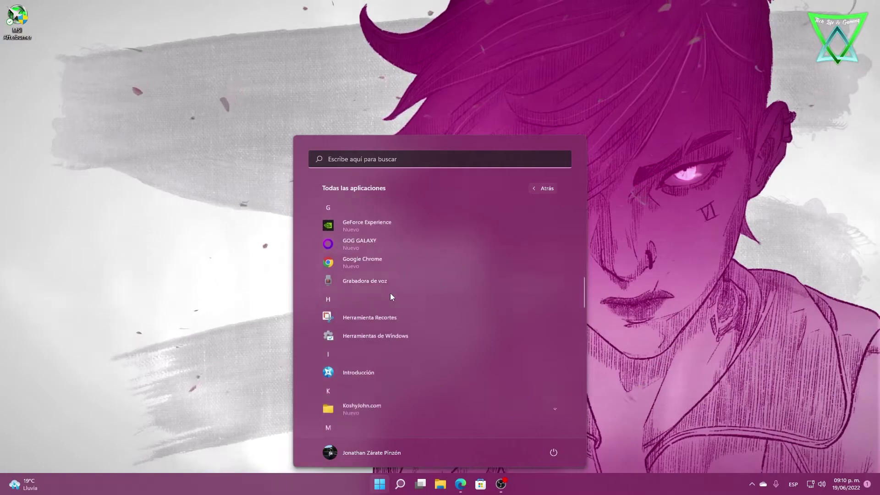
pyautogui.scroll(-8, 387, 289)
pyautogui.click(372, 280)
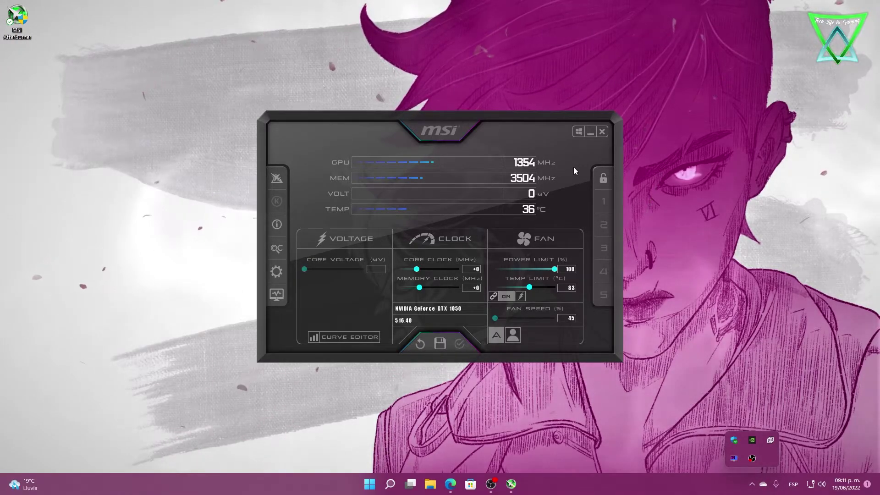
# Step: Set MSI Afterburner to start with Windows, apply and accept the properties, and minimize its window
pyautogui.click(276, 272)
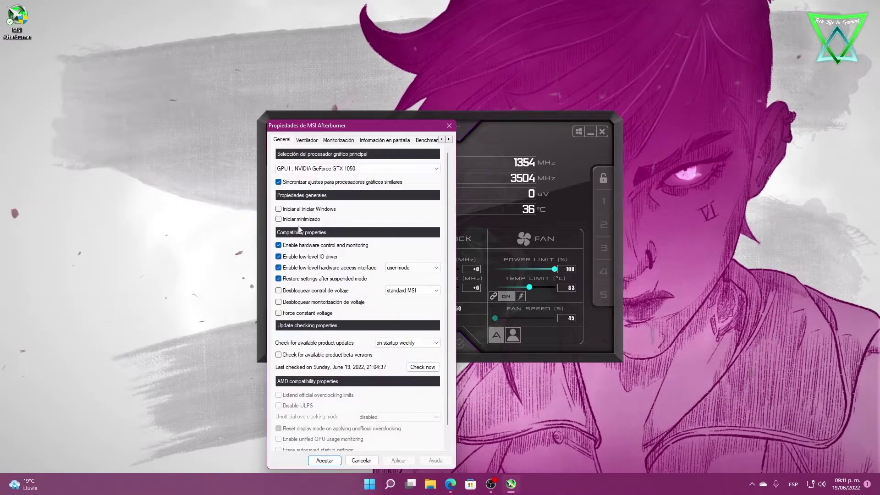
pyautogui.moveTo(330, 126); pyautogui.dragTo(343, 66)
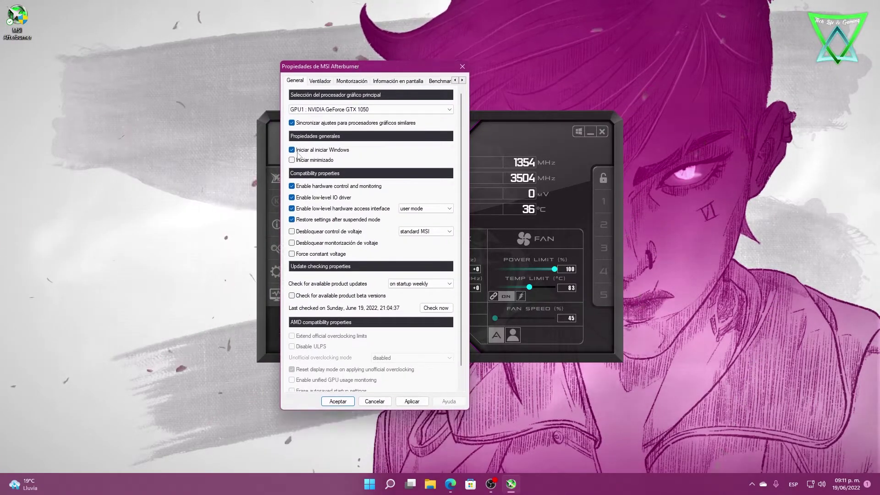
pyautogui.click(411, 400)
pyautogui.click(338, 402)
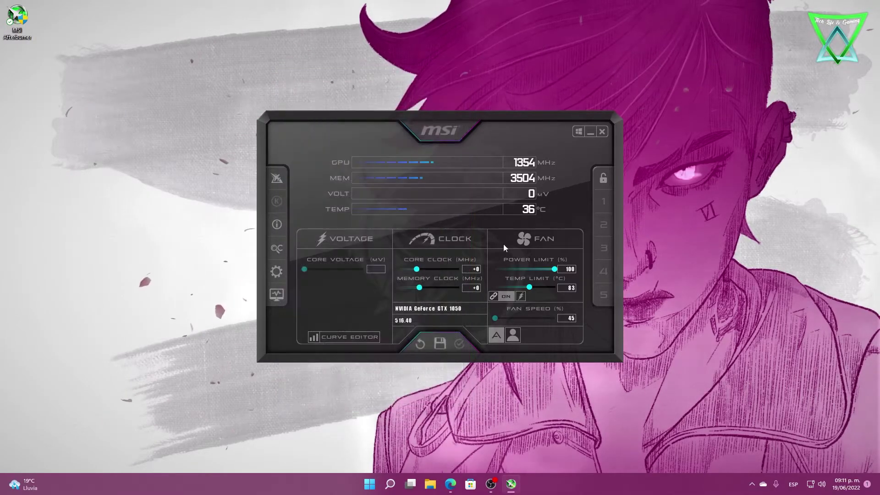
pyautogui.click(588, 132)
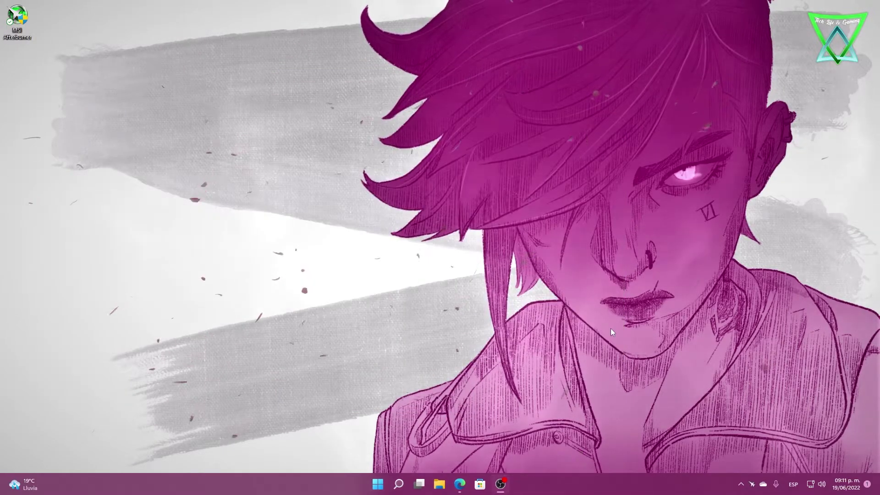
# Step: Open RivaTuner Statistics Server from the hidden system tray icons and close it
pyautogui.click(751, 484)
pyautogui.click(590, 356)
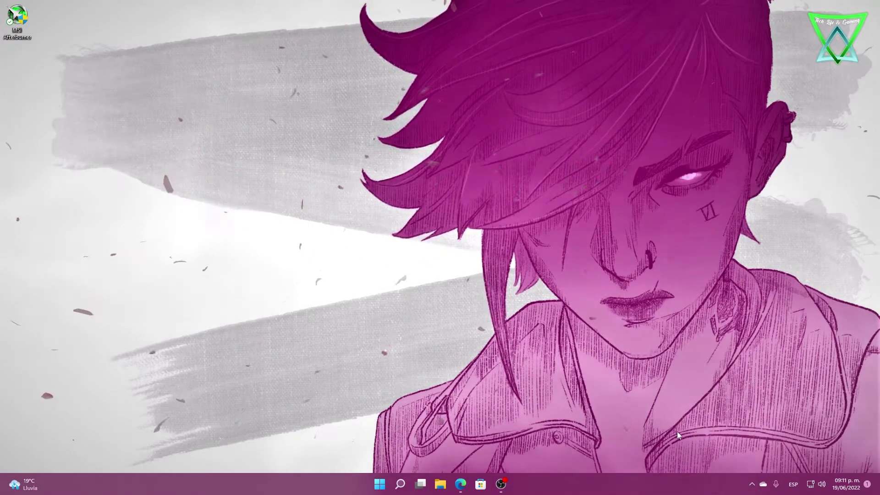
pyautogui.click(752, 484)
pyautogui.click(752, 460)
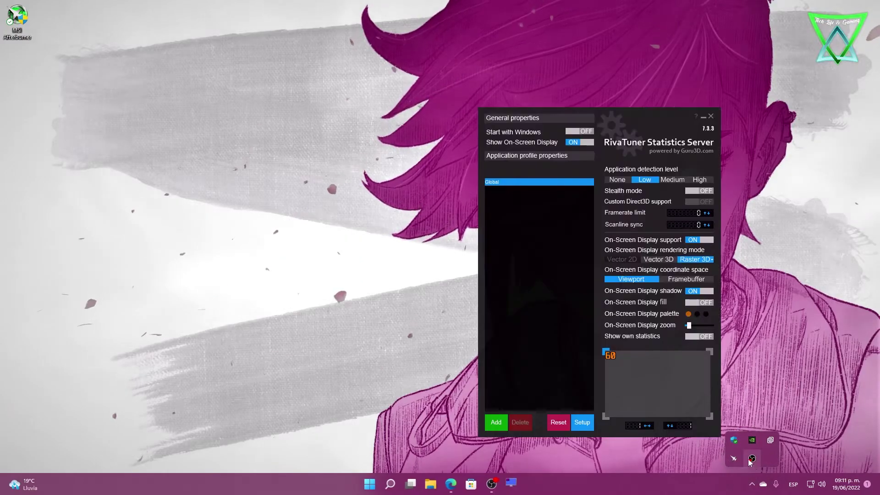
pyautogui.click(711, 116)
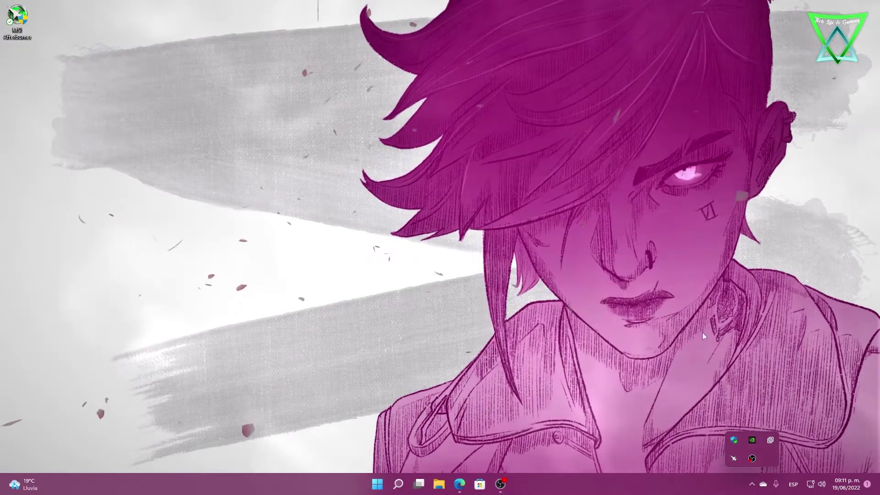
# Step: Bring RivaTuner Statistics Server back through MSI Afterburner's tray icon, open its window and minimize it
pyautogui.click(733, 460)
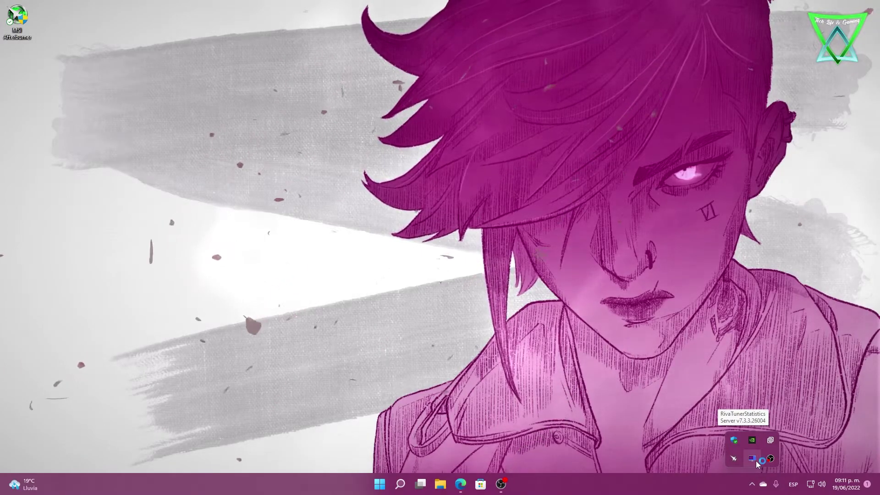
pyautogui.click(755, 461)
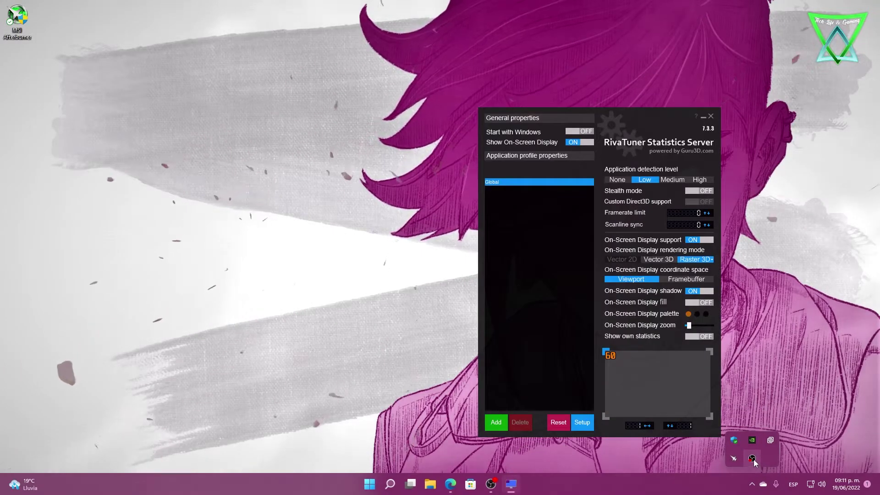
pyautogui.click(704, 118)
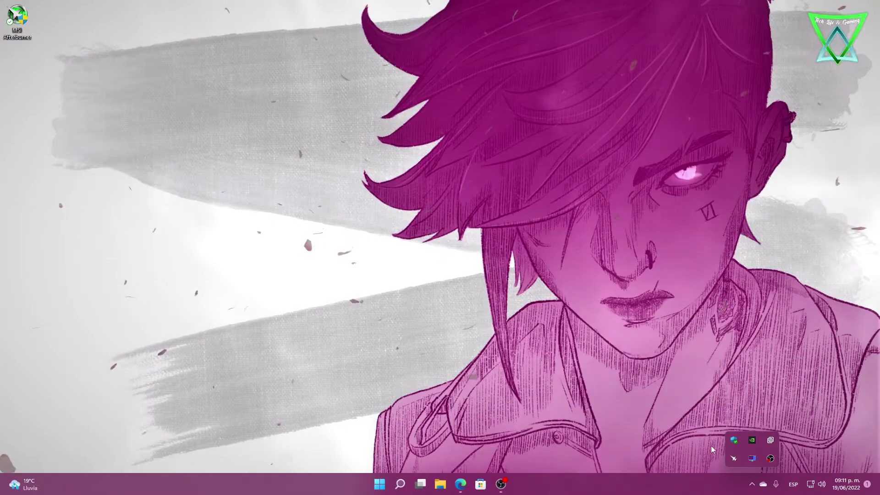
# Step: Reopen RivaTuner Statistics Server from the hidden system tray icons and move its window to the middle of the desktop
pyautogui.click(750, 487)
pyautogui.click(752, 458)
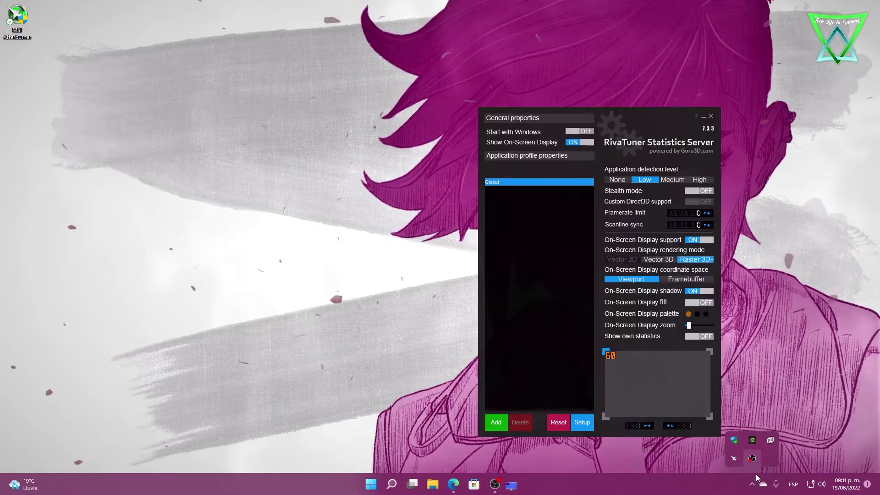
pyautogui.moveTo(629, 119); pyautogui.dragTo(481, 88)
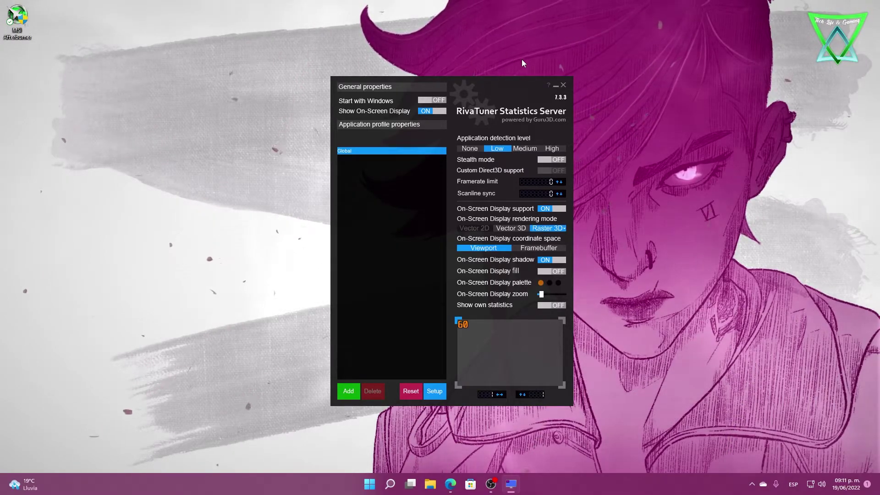
# Step: Turn off Show On-Screen Display, close RivaTuner Statistics Server and reopen it from the hidden system tray icons
pyautogui.click(435, 112)
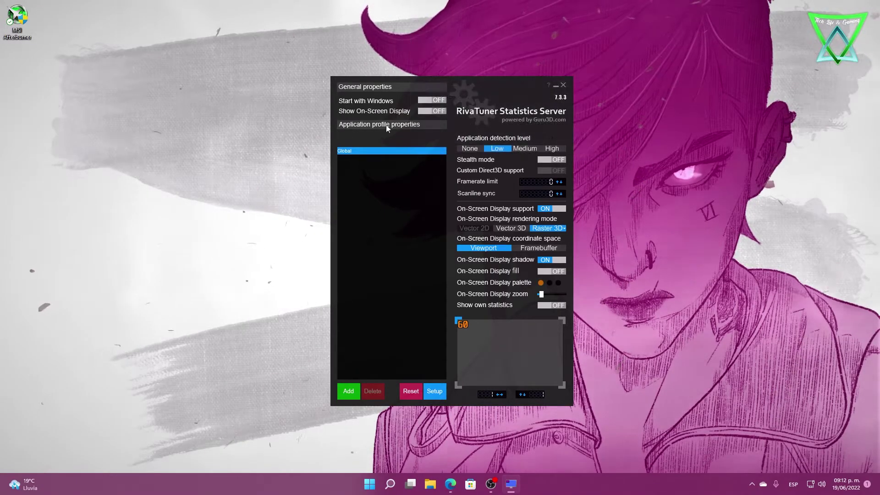
pyautogui.click(563, 85)
pyautogui.click(751, 483)
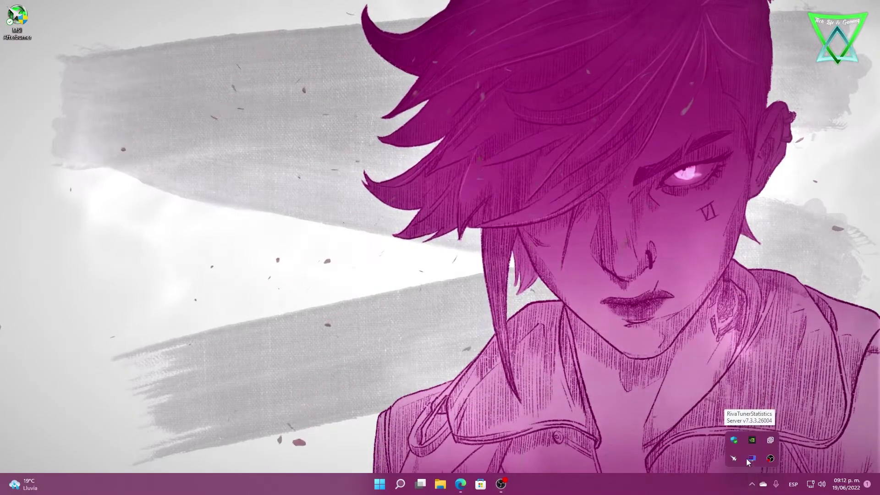
pyautogui.click(751, 458)
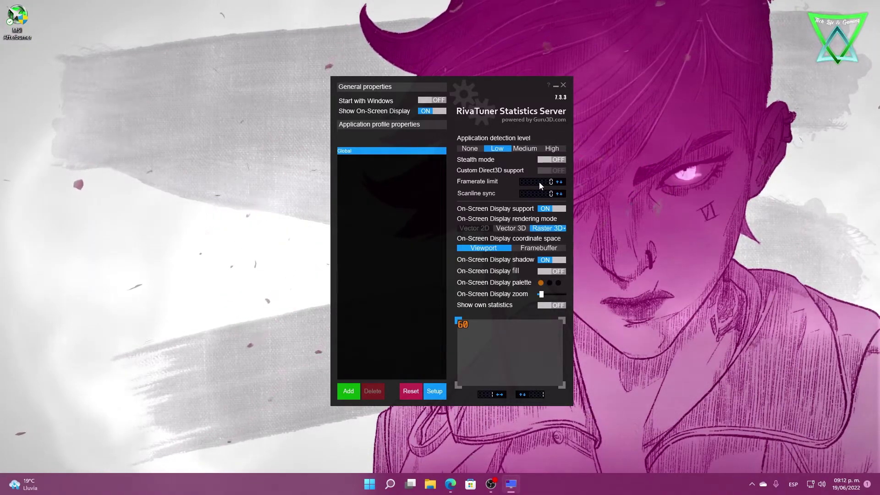
# Step: Set the Global profile's framerate limit to 50 and return it to 0
pyautogui.moveTo(539, 182)
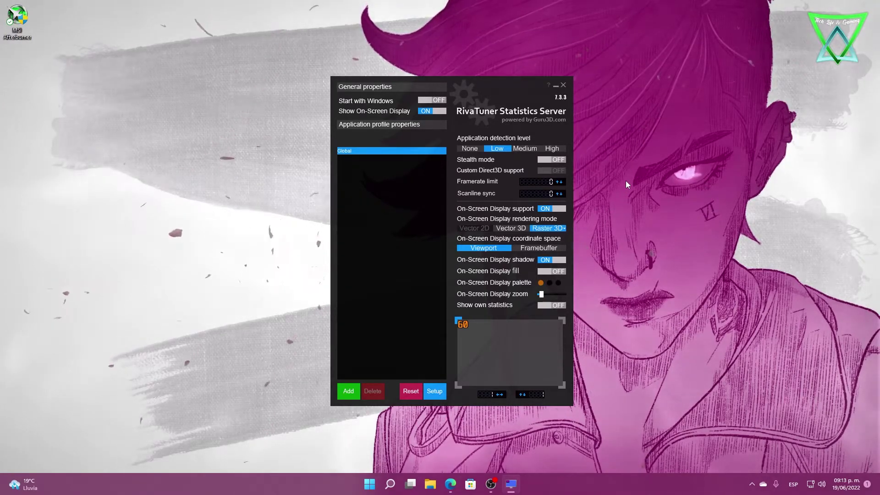
pyautogui.click(537, 183)
pyautogui.write('50')
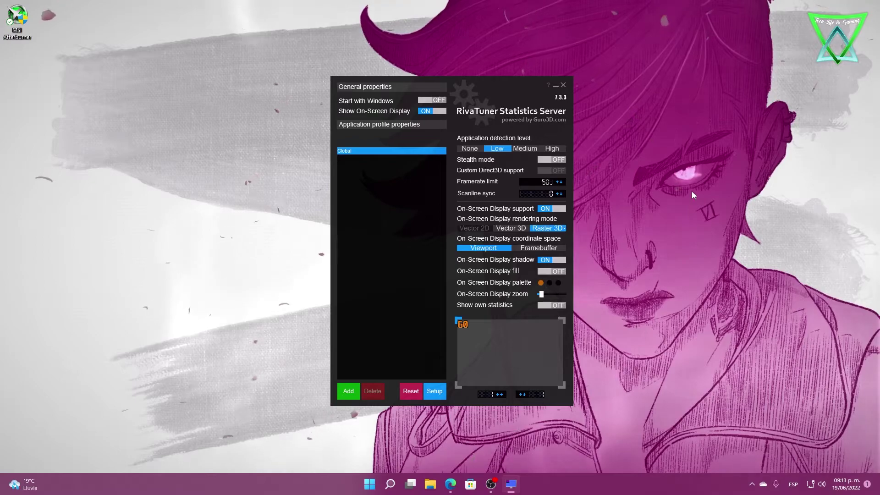
pyautogui.press('Return')
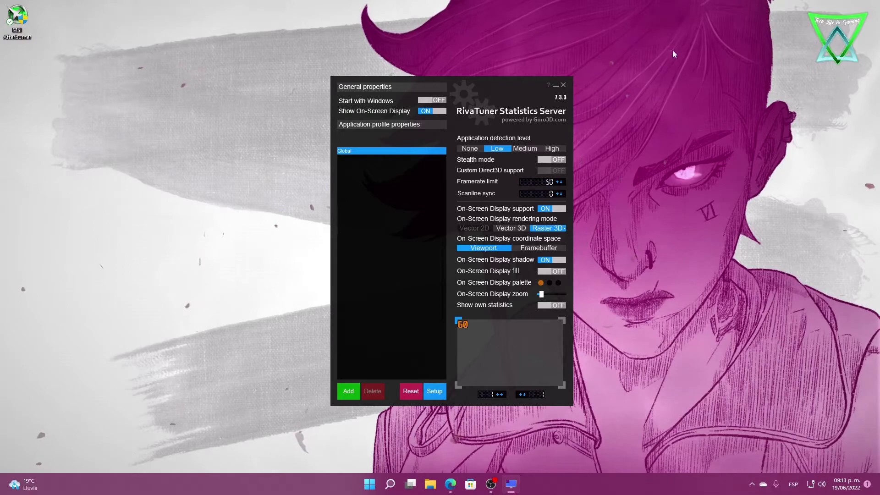
pyautogui.click(538, 182)
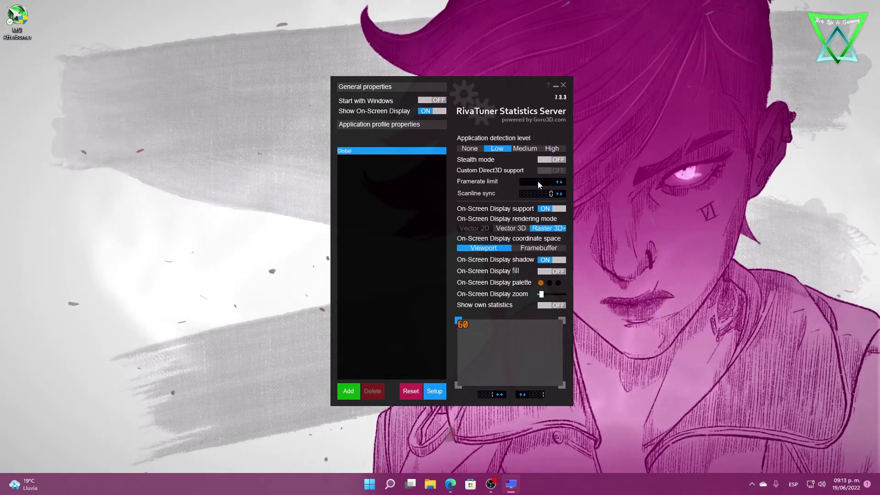
pyautogui.write('0')
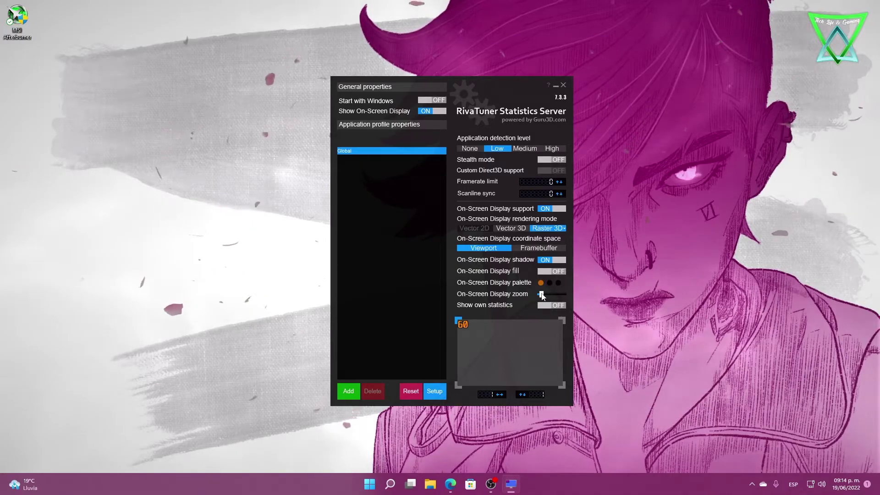
# Step: Increase the On-Screen Display zoom slightly and check the first On-Screen Display palette colour
pyautogui.moveTo(541, 294)
pyautogui.mouseDown()
pyautogui.moveTo(552, 295)
pyautogui.moveTo(543, 295)
pyautogui.mouseUp()
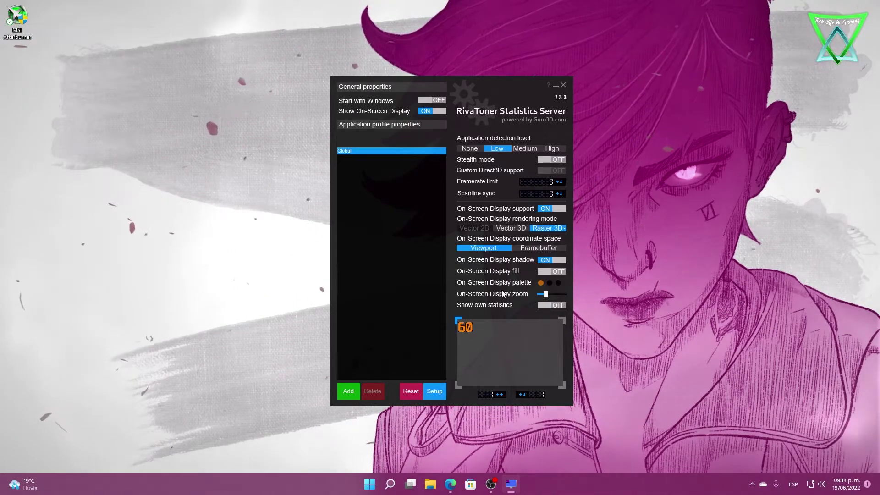
pyautogui.click(540, 283)
pyautogui.click(436, 298)
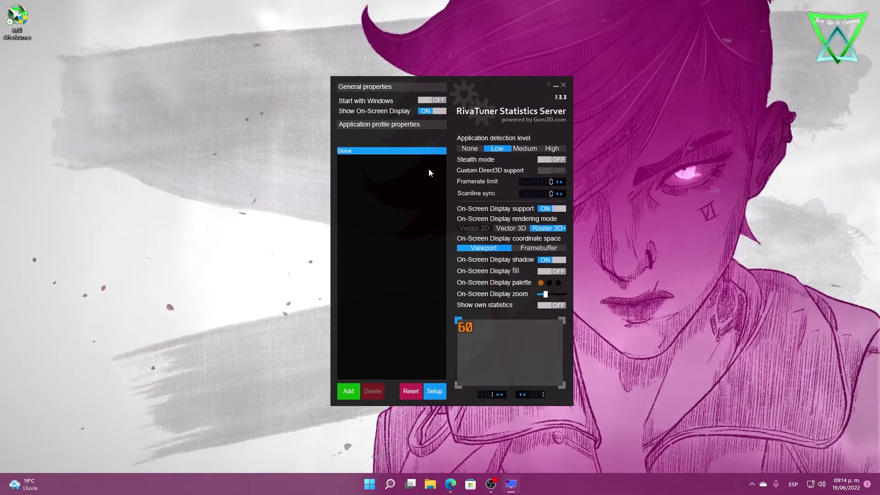
# Step: Start adding an application profile and browse to SteamLibrary\steamapps\common on the Games (D:) drive
pyautogui.moveTo(427, 169)
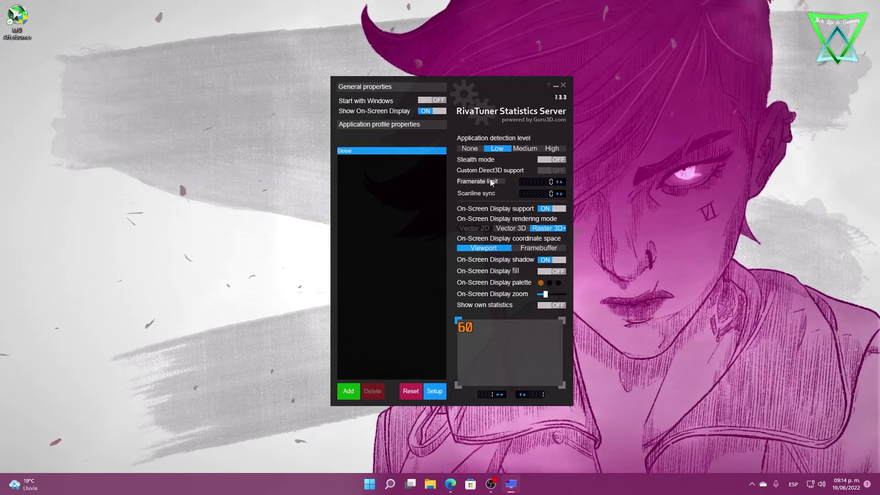
pyautogui.click(346, 393)
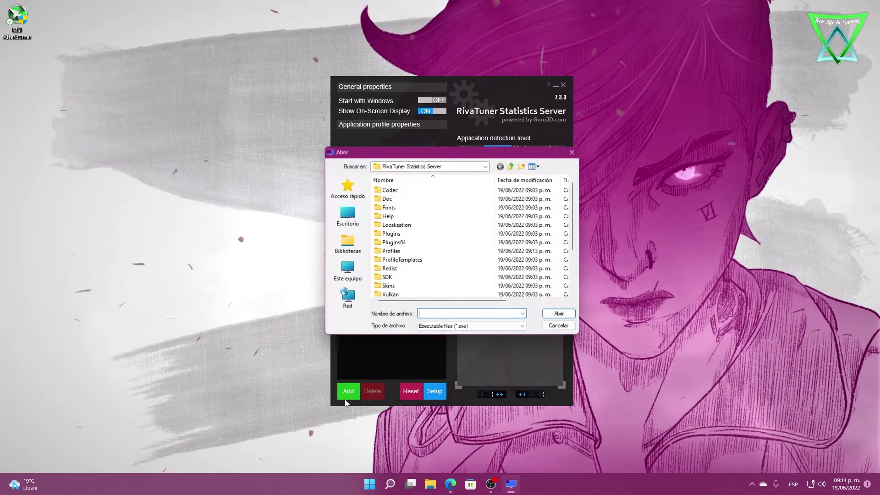
pyautogui.click(347, 275)
pyautogui.scroll(-5, 458, 256)
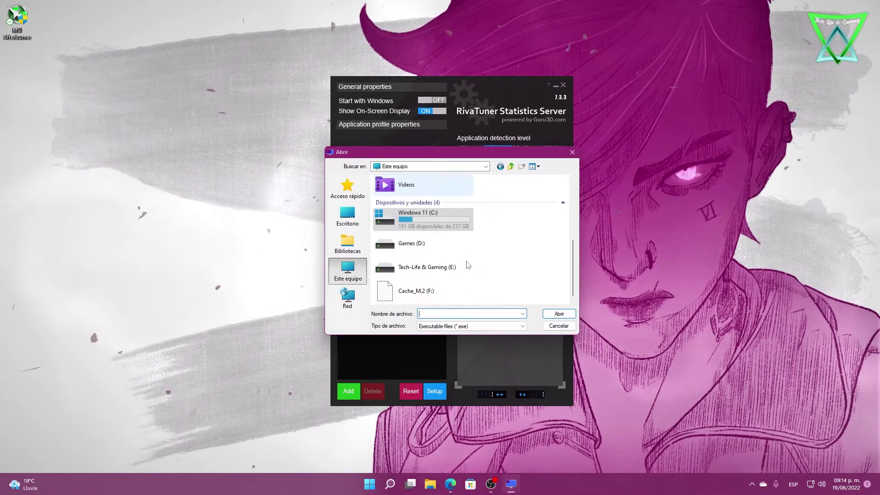
pyautogui.doubleClick(428, 243)
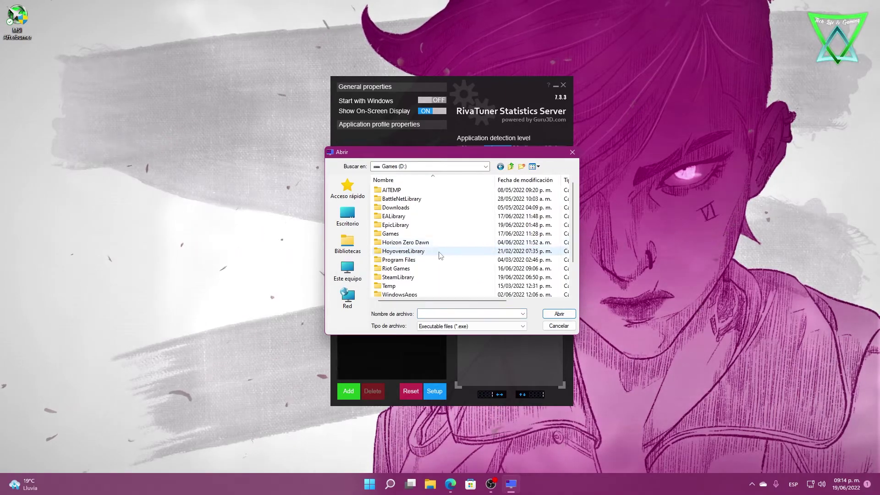
pyautogui.scroll(-2, 430, 258)
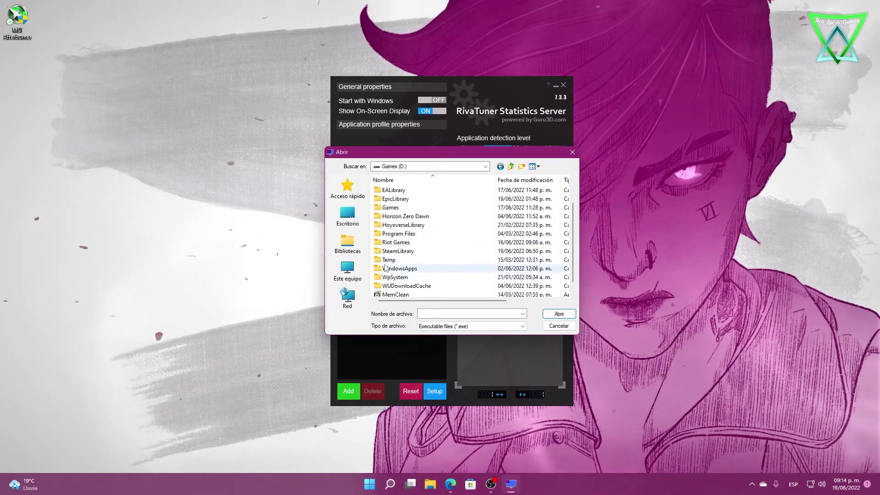
pyautogui.click(400, 252)
pyautogui.doubleClick(400, 251)
pyautogui.doubleClick(393, 191)
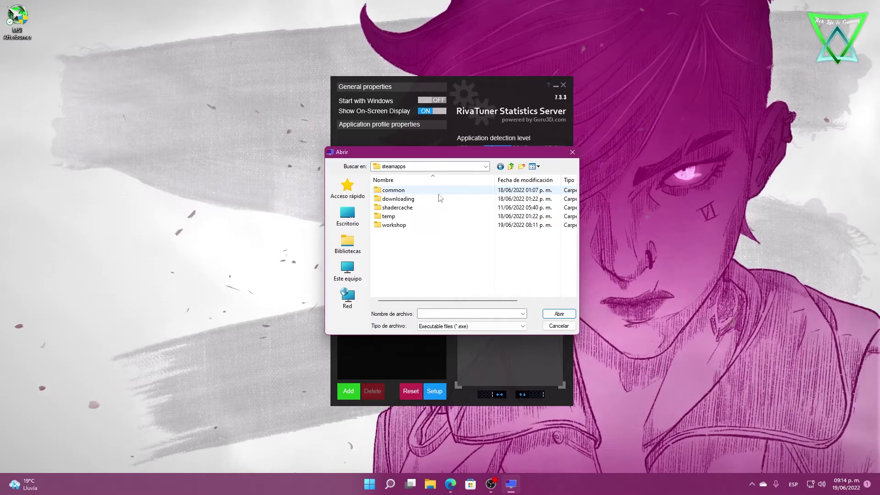
pyautogui.doubleClick(396, 191)
# Step: Add the DyingLightGame executable from the Dying Light folder as an application profile
pyautogui.scroll(-4, 412, 267)
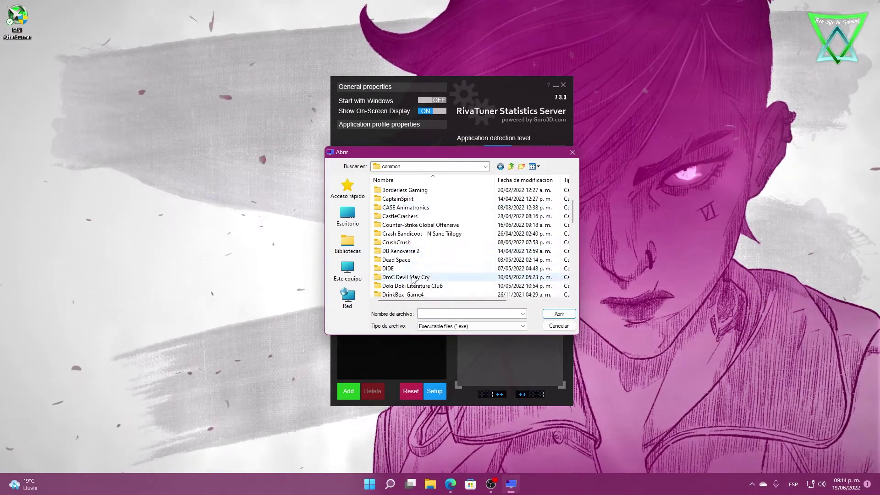
pyautogui.scroll(-1, 406, 275)
pyautogui.doubleClick(401, 277)
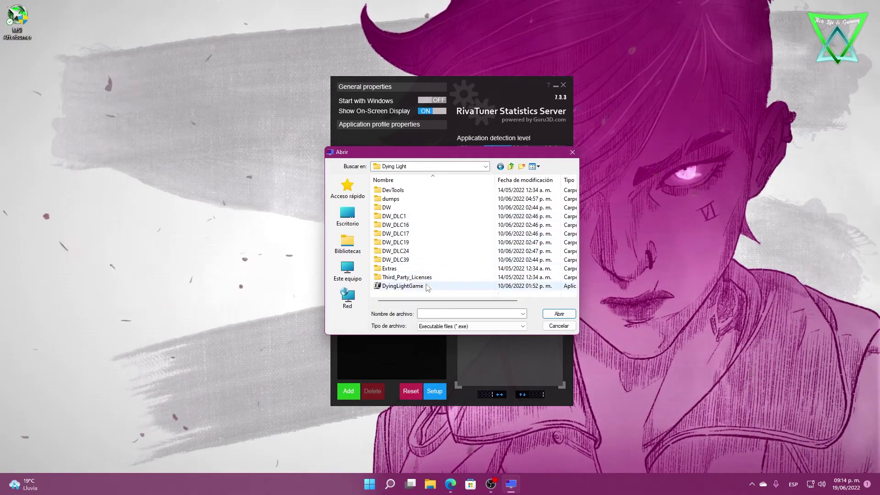
pyautogui.click(444, 286)
pyautogui.click(559, 316)
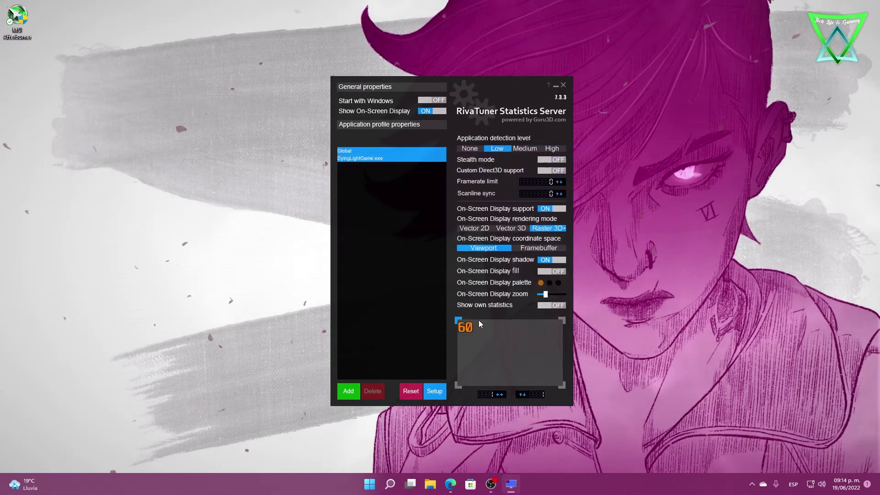
# Step: Set the framerate limit of the DyingLightGame.exe profile to 50
pyautogui.click(529, 182)
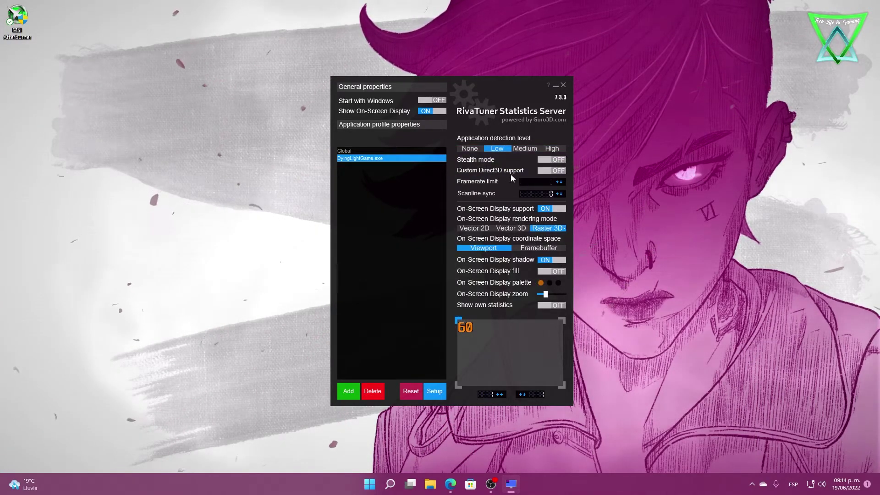
pyautogui.write('50')
pyautogui.press('Return')
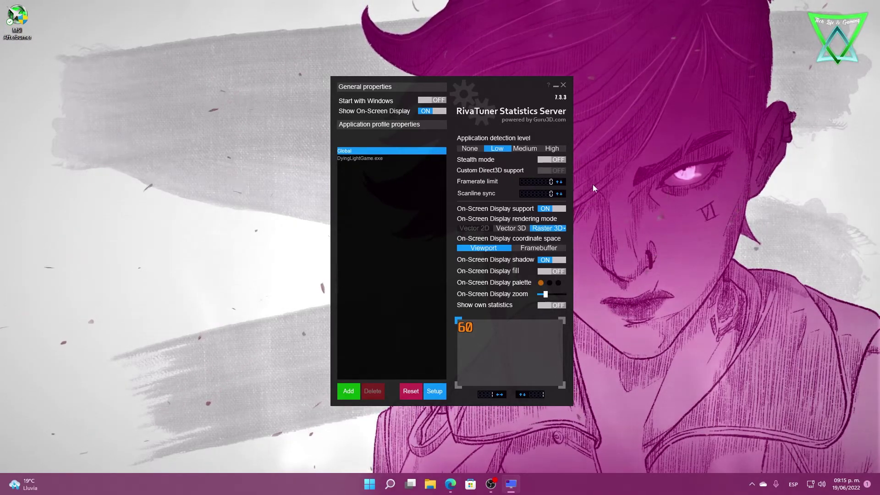
# Step: Reduce the On-Screen Display zoom slightly for the DyingLightGame.exe profile and compare it with the Global profile
pyautogui.click(363, 158)
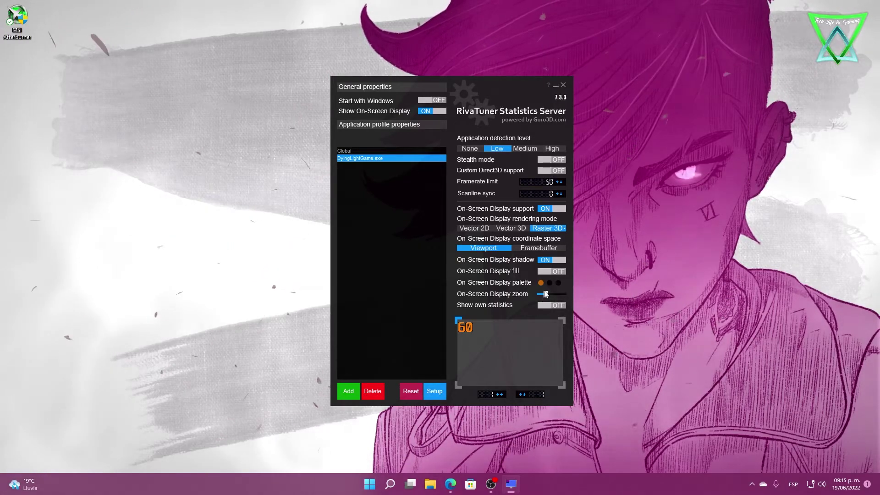
pyautogui.moveTo(545, 294); pyautogui.dragTo(541, 295)
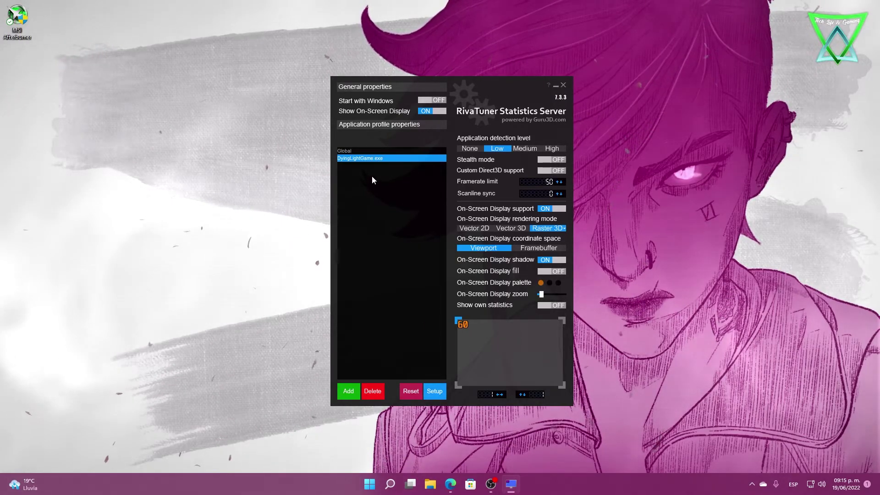
pyautogui.click(360, 151)
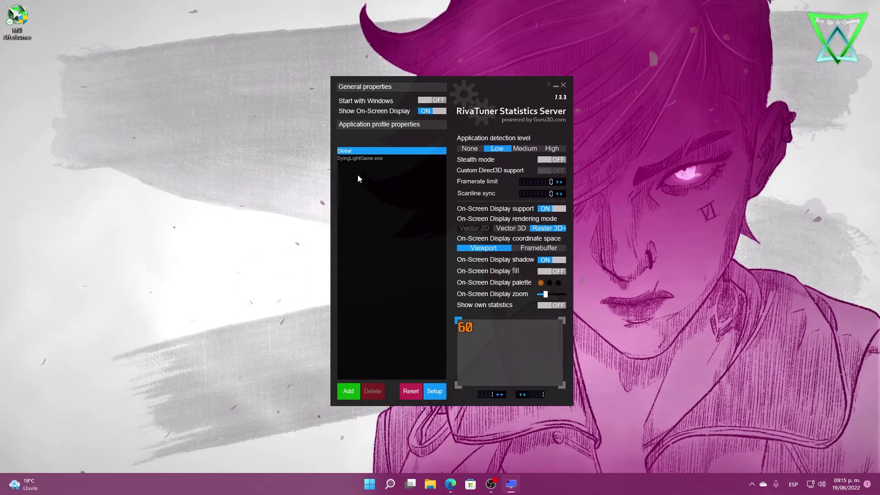
pyautogui.click(360, 158)
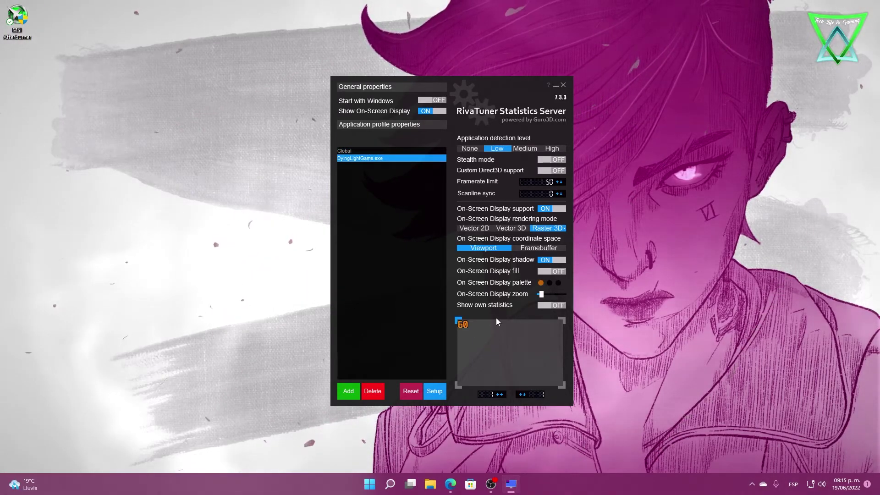
# Step: Try other corners and a custom central position for the DyingLightGame.exe On-Screen Display, returning it to the upper-left corner
pyautogui.click(561, 319)
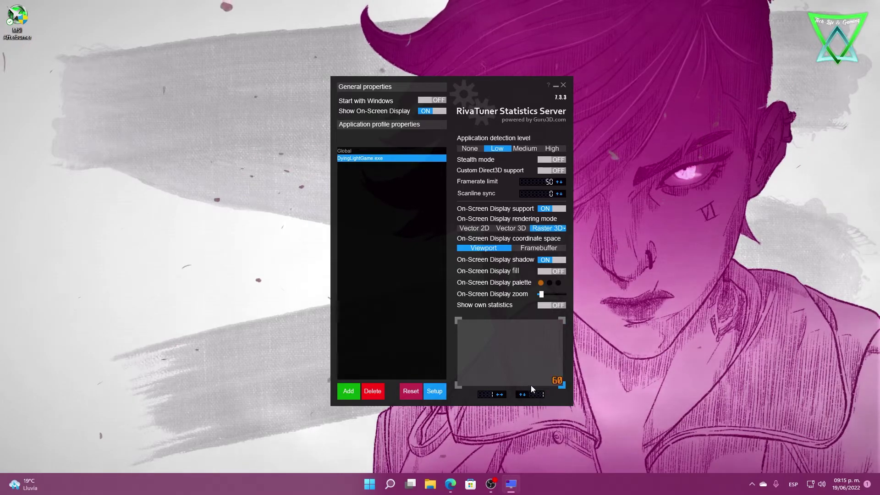
pyautogui.click(459, 384)
pyautogui.moveTo(474, 369); pyautogui.dragTo(511, 351)
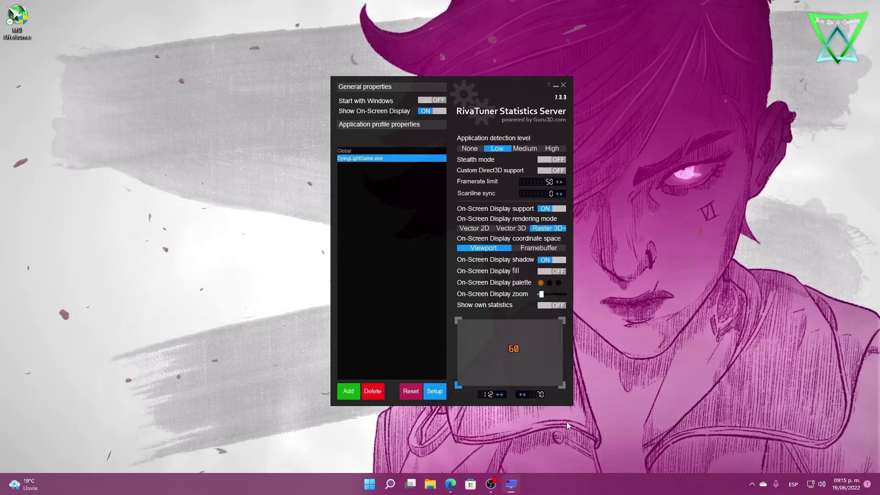
pyautogui.click(457, 320)
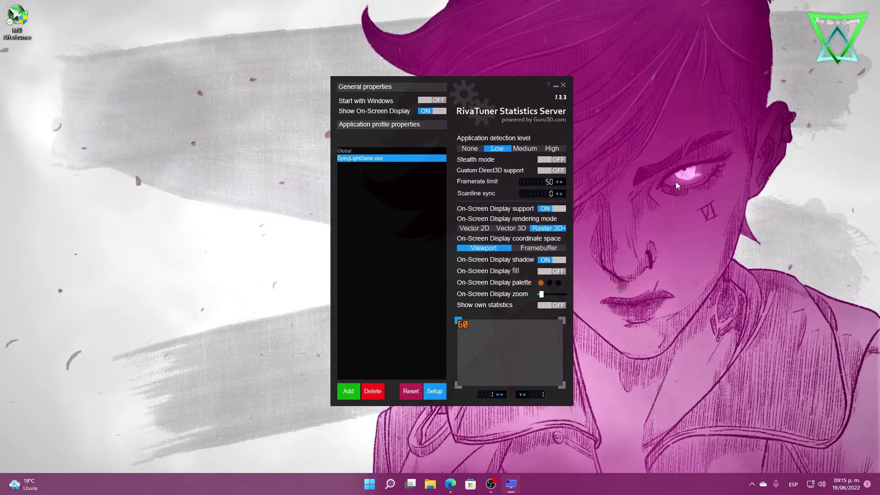
# Step: Launch Fortnite from Epic Games Launcher and open its Juega lobby screen
pyautogui.click(557, 87)
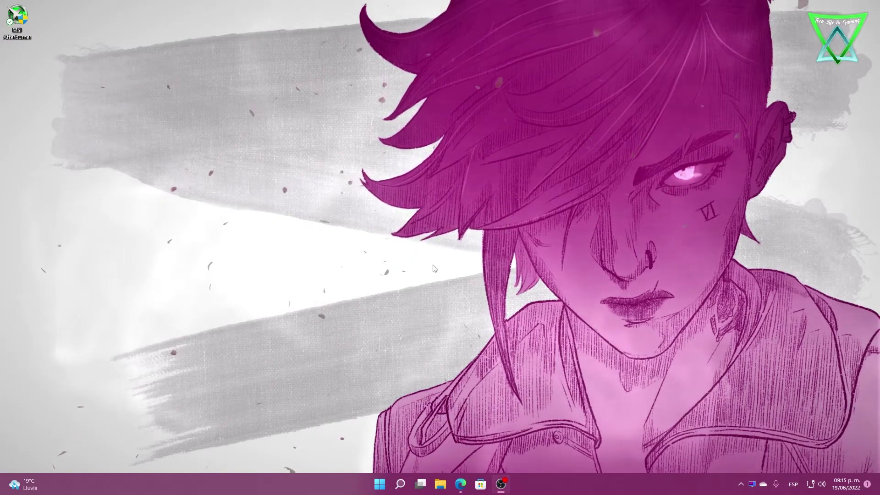
pyautogui.press('super')
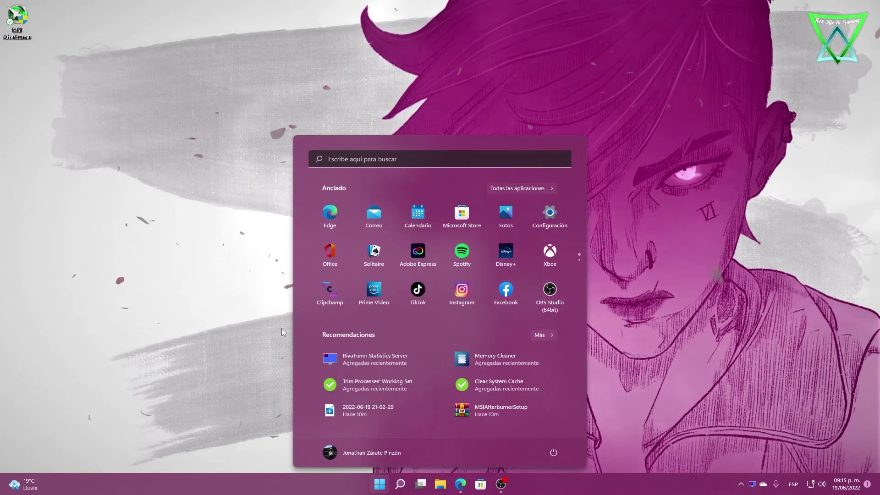
pyautogui.write('epic')
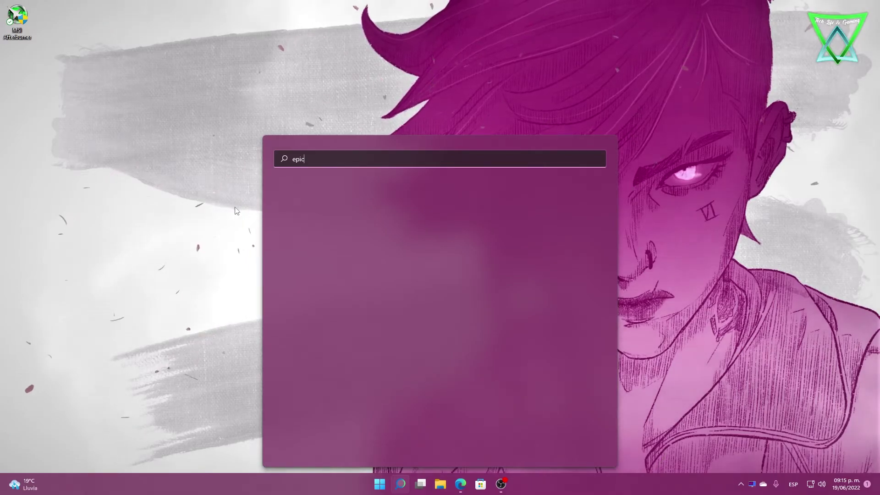
pyautogui.press('BackSpace')
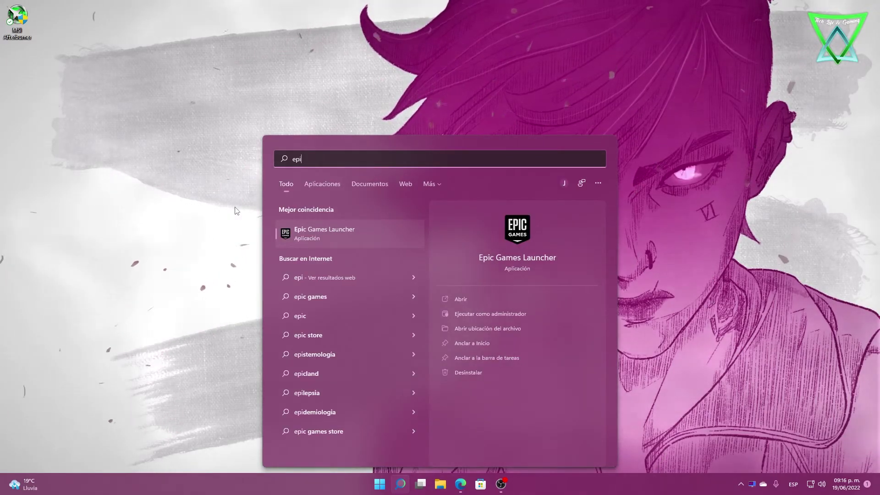
pyautogui.click(339, 243)
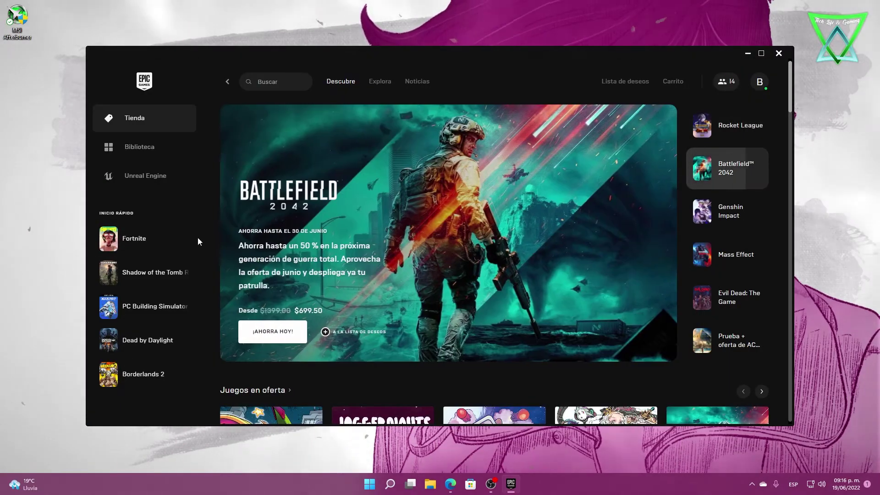
pyautogui.click(172, 247)
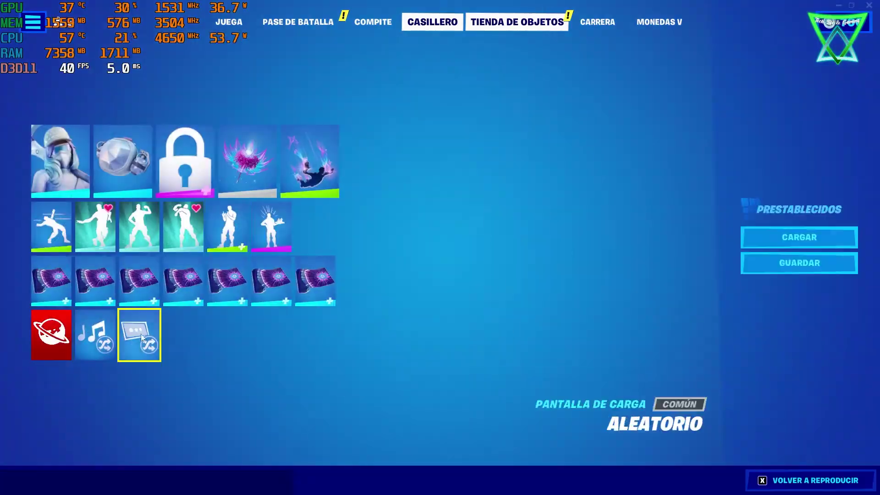
pyautogui.click(235, 19)
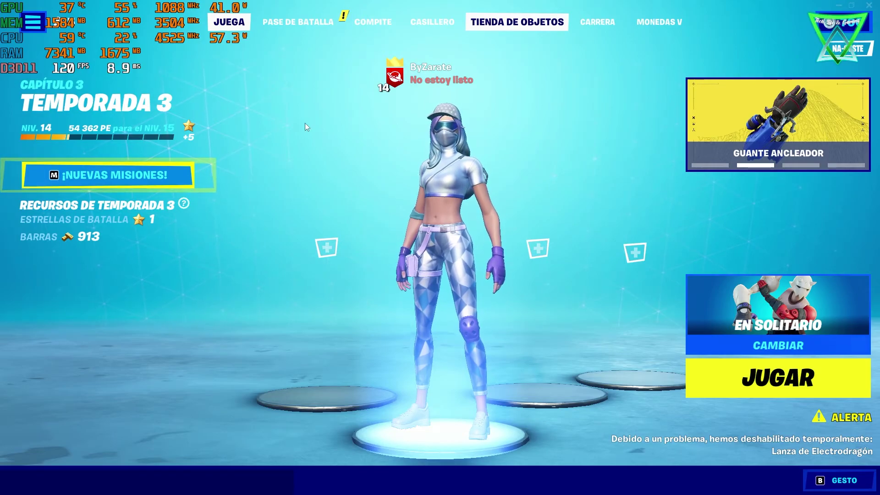
# Step: Bring RivaTuner Statistics Server up over Fortnite and re-enter 50 as the DyingLightGame.exe framerate limit
pyautogui.press('super')
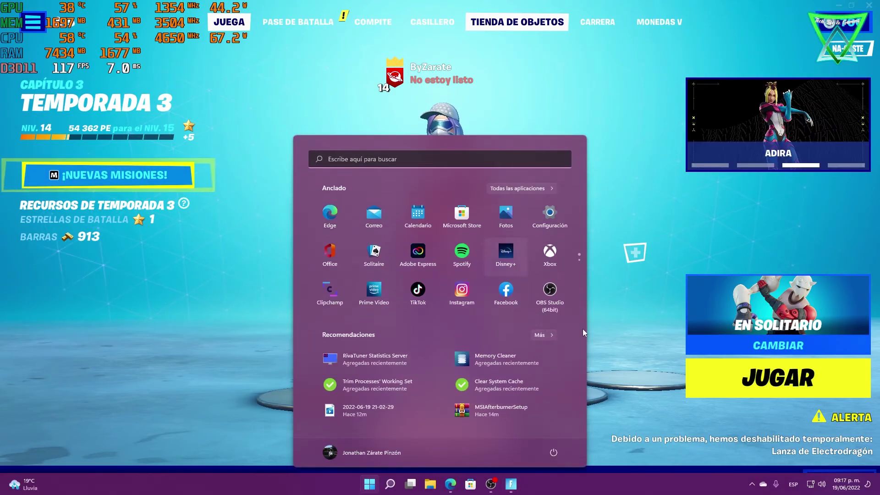
pyautogui.click(751, 484)
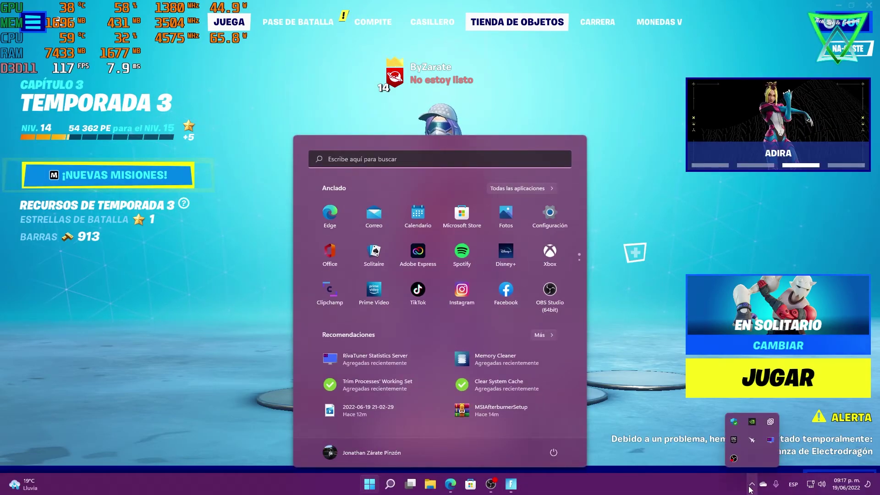
pyautogui.click(770, 440)
pyautogui.click(537, 183)
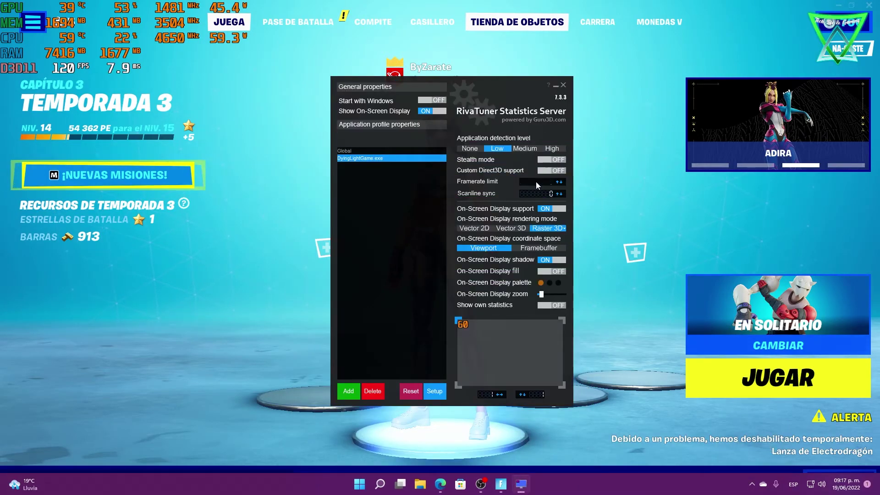
pyautogui.write('50')
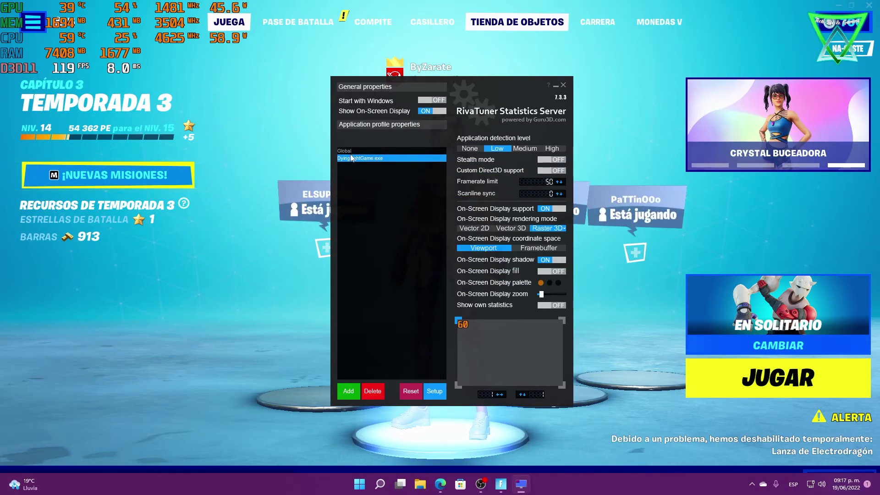
# Step: Set the Global profile's framerate limit to 60 while Fortnite is running
pyautogui.click(367, 151)
pyautogui.click(543, 182)
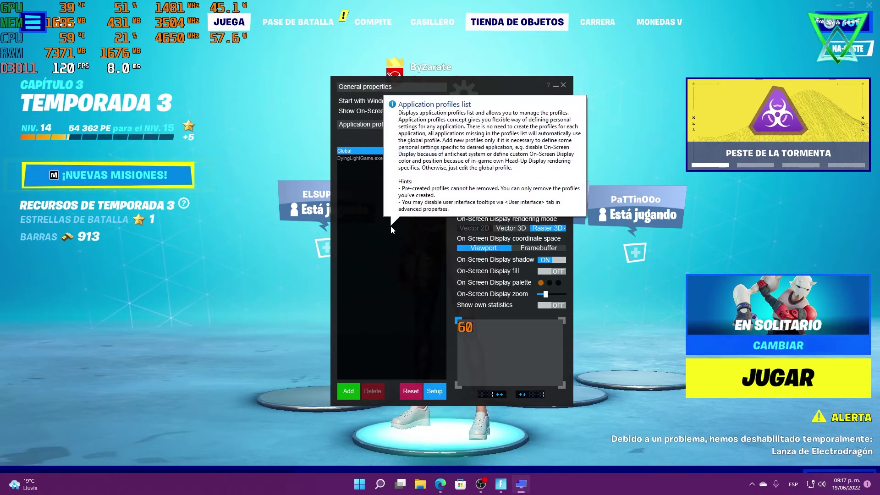
pyautogui.write('60')
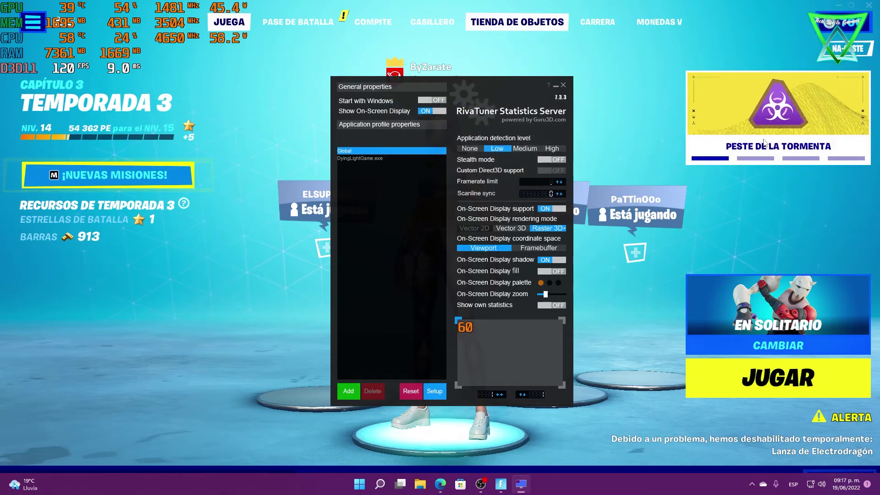
pyautogui.press('Return')
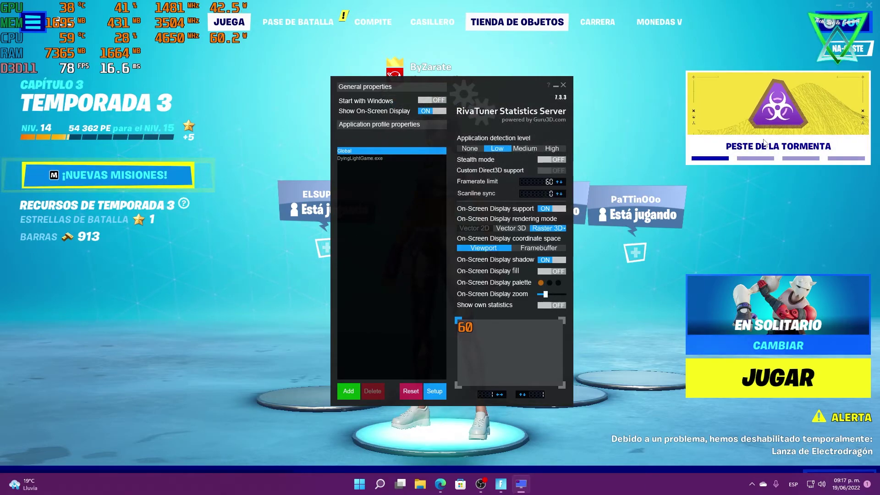